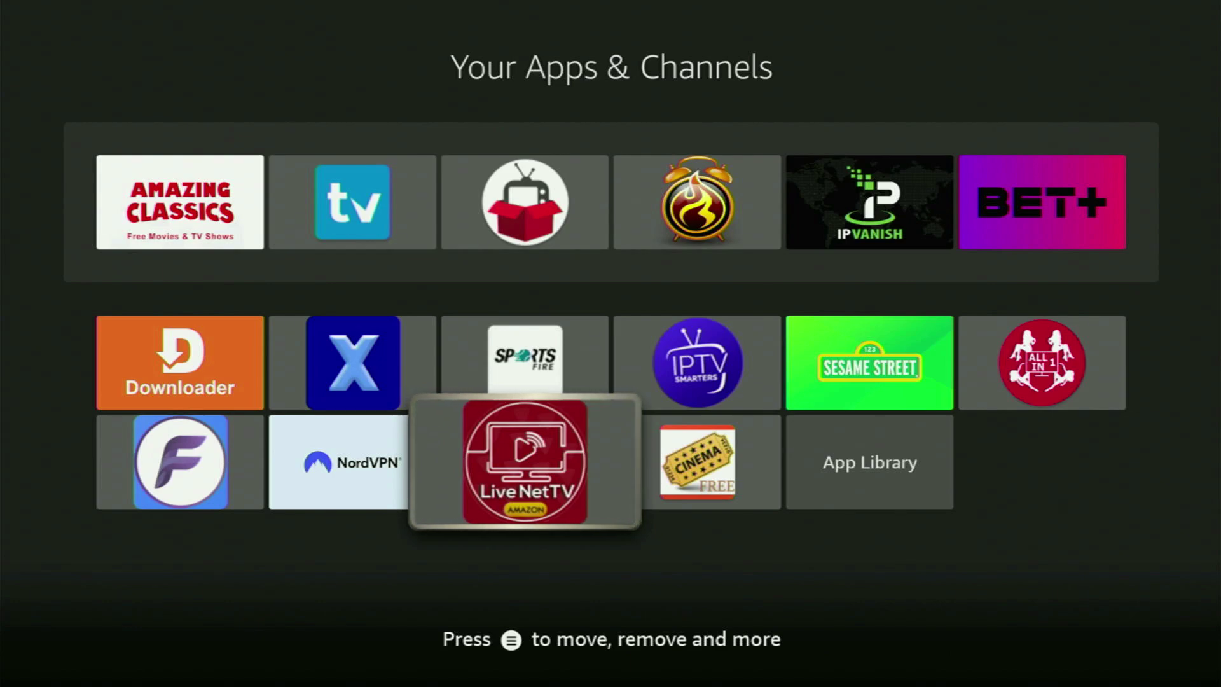
Drop LiveNetTV from the apps grid, leaving NordVPN, Cinema and App Library in the last row
key("Left")
key("Left")
key("Up")
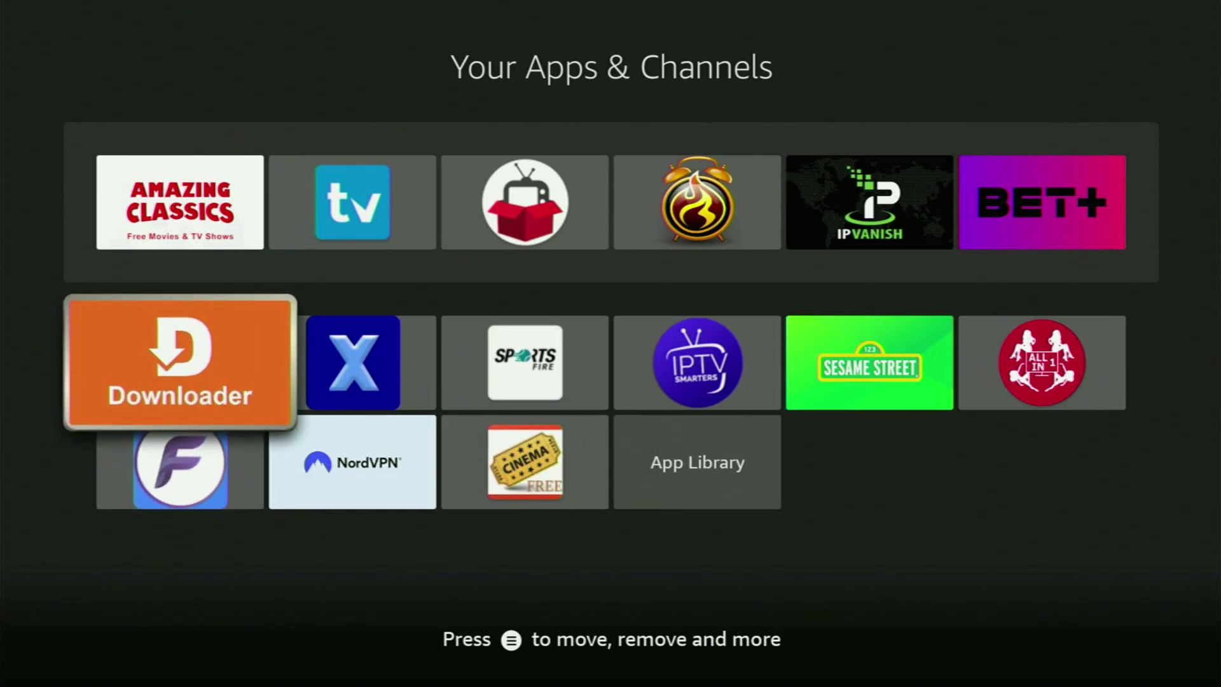
Return to the home screen and open the Find search bar
key("Home")
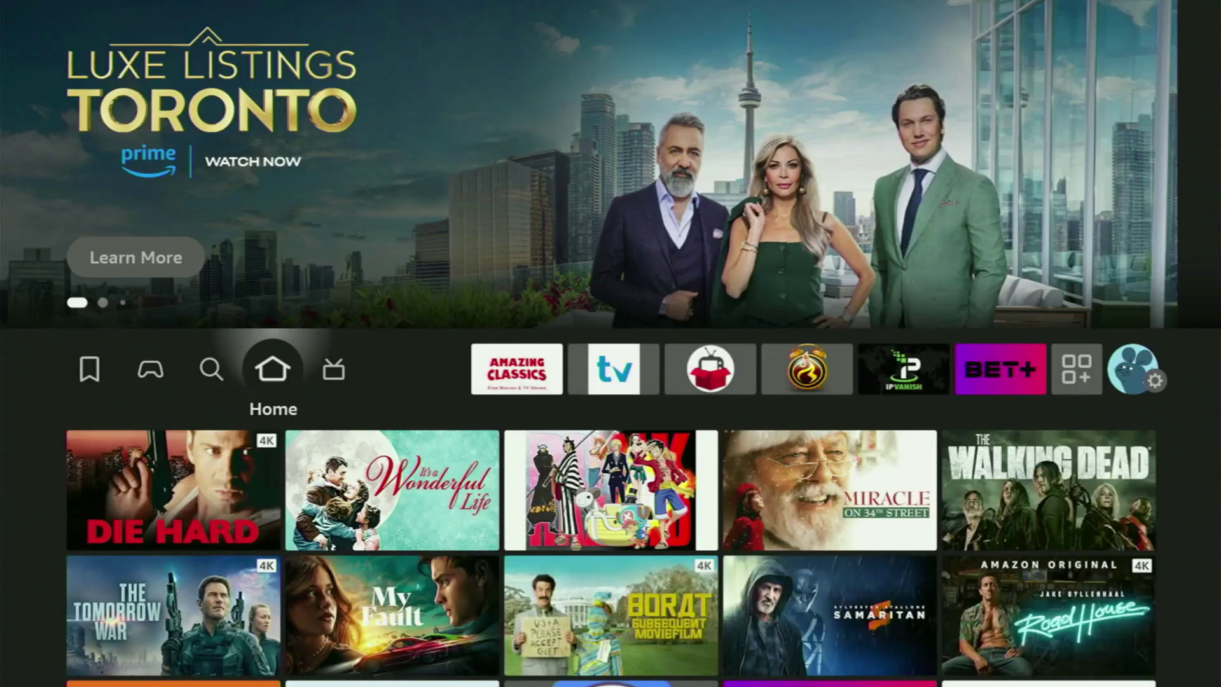
key("Left")
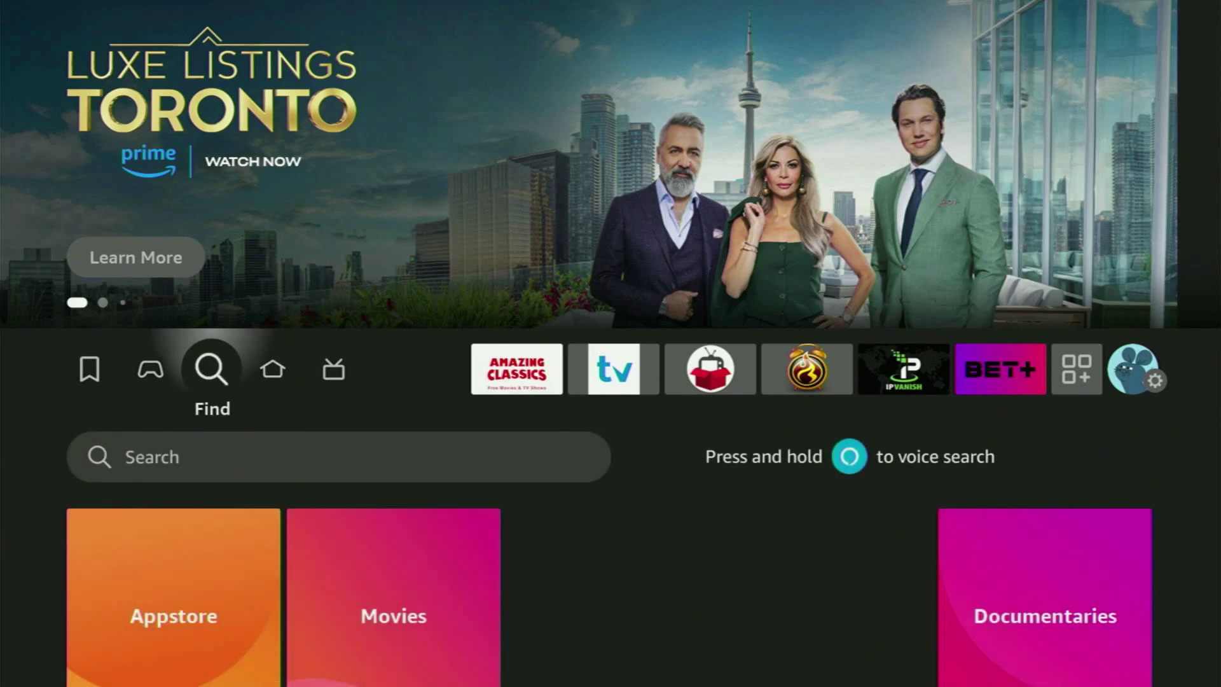
key("Down")
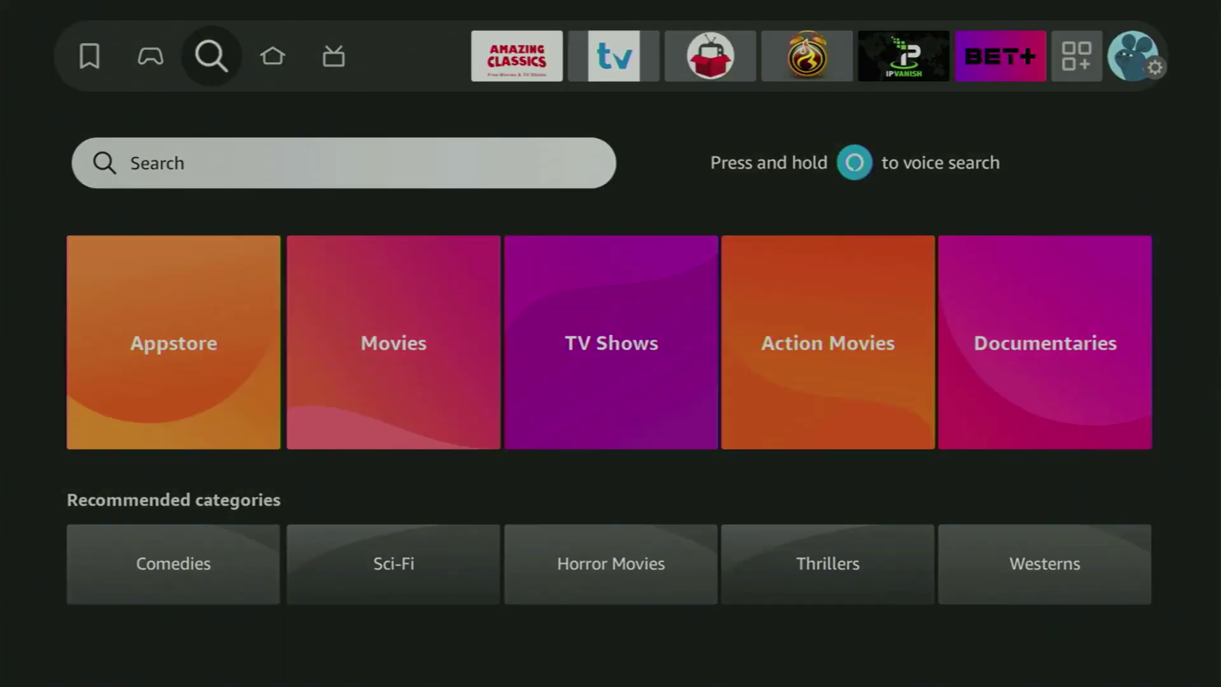
key("Return")
Enter 'Dow' on the on-screen keyboard and move to the Downloader suggestion
key("Right")
key("Right")
key("Right")
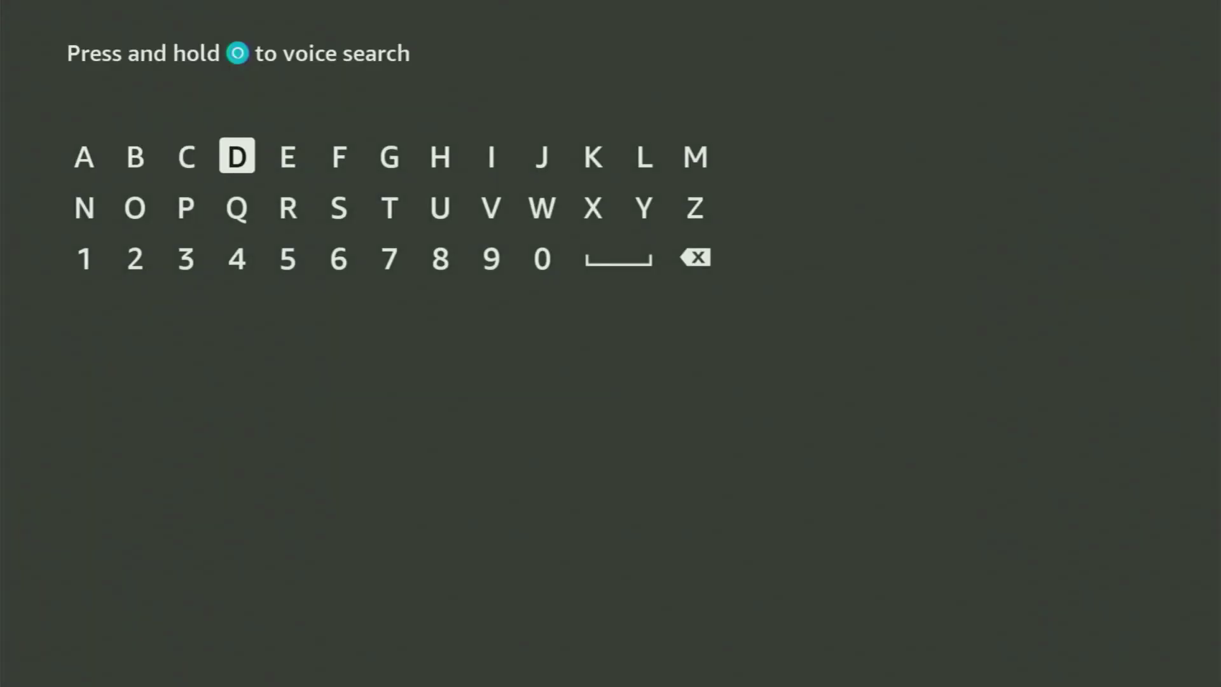
key("Return")
key("Down")
key("Left")
key("Left")
key("Return")
key("Down")
key("Right")
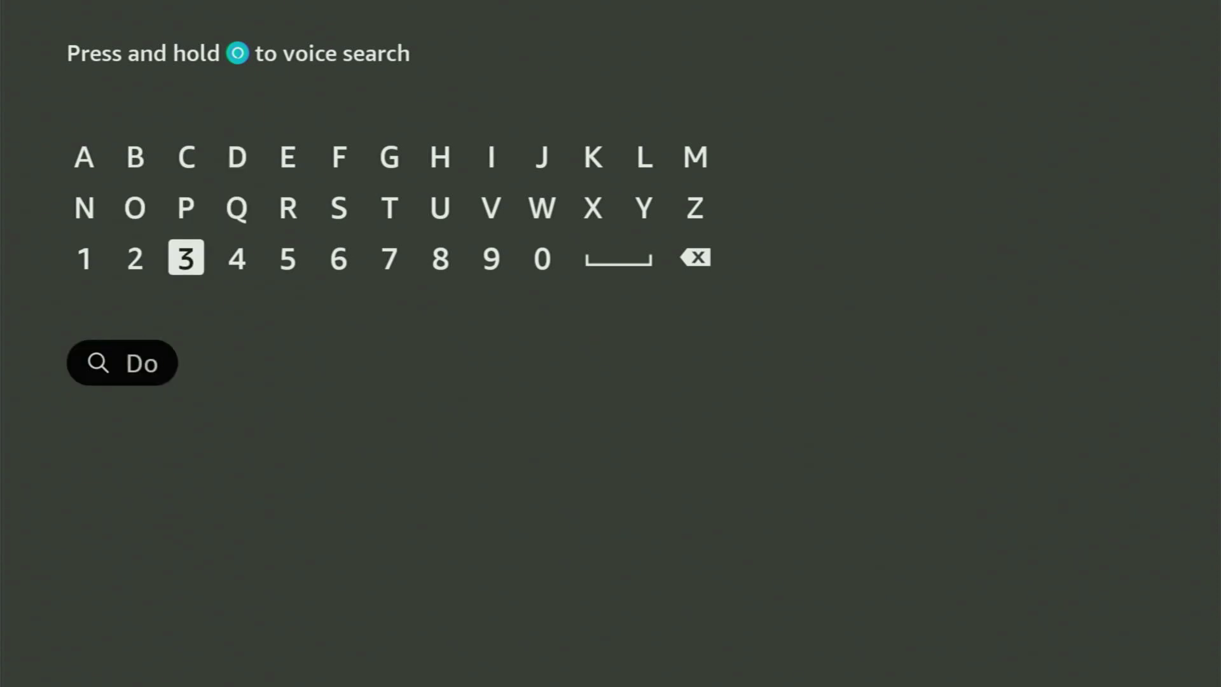
key("Right")
key("Right")
key("Right")
key("Right")
key("Right")
key("Up")
key("Right")
key("Right")
key("Return")
key("Left")
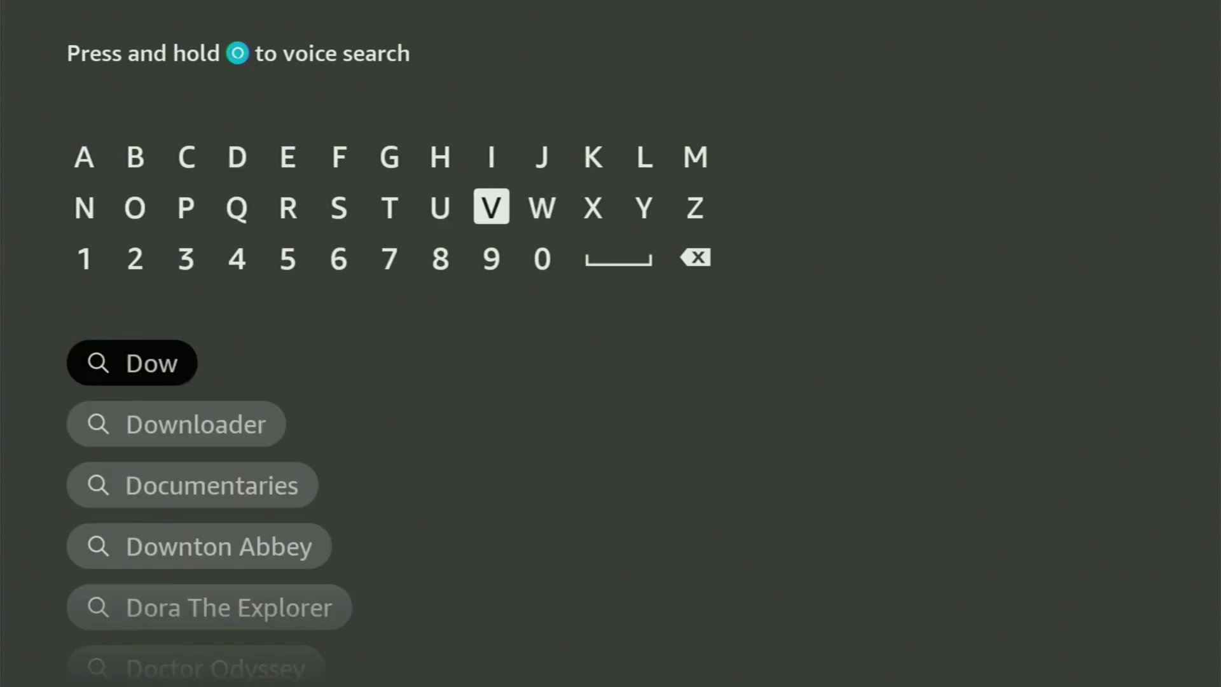
key("Left")
key("Left")
key("Left")
key("Left")
key("Down")
key("Down")
key("Down")
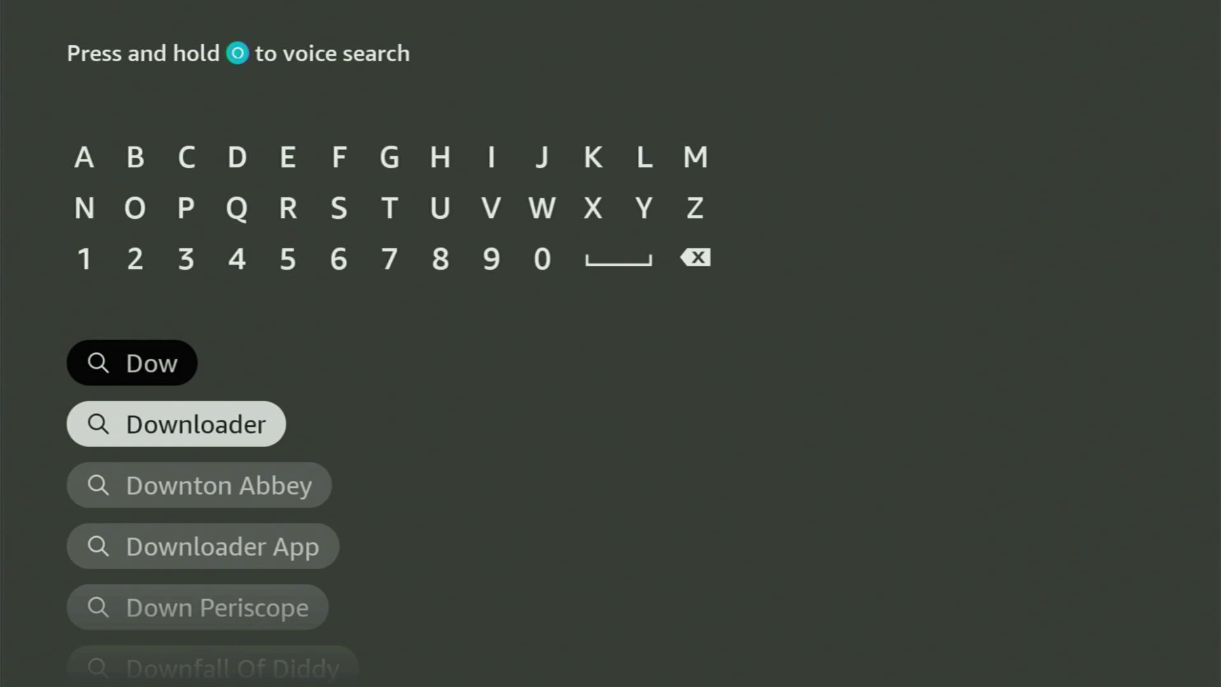
Open the 'downloader' results, browse the Apps and games row, then head toward Settings
key("Return")
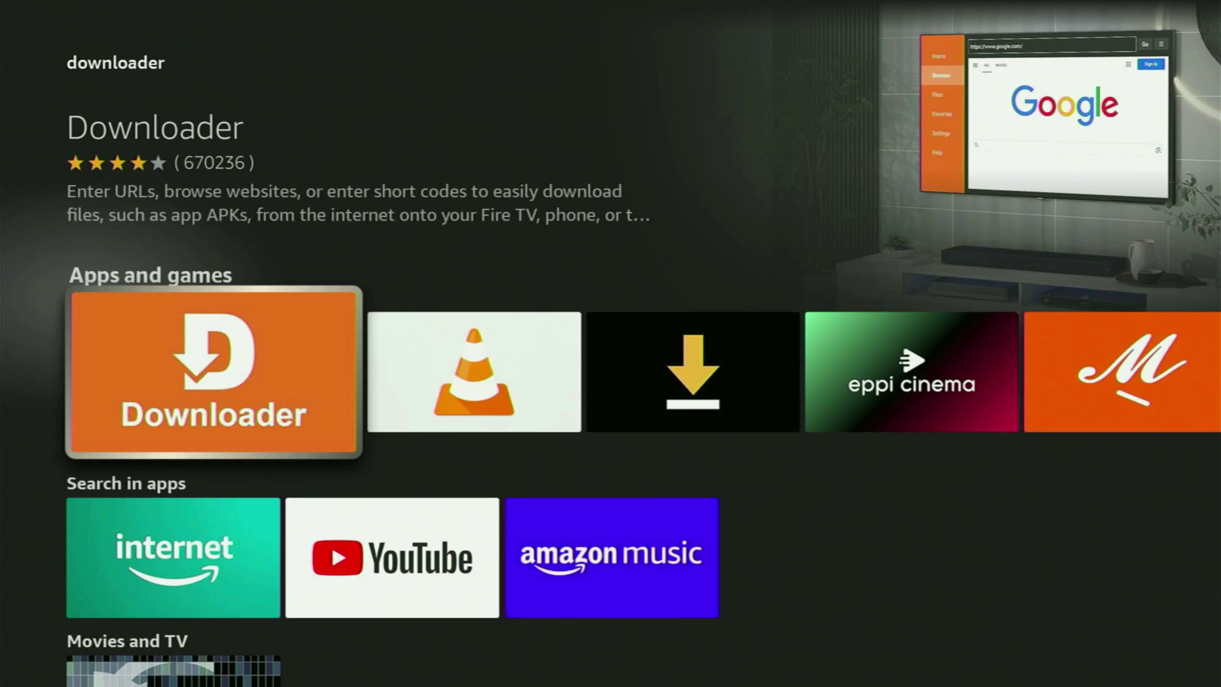
key("Right")
key("Right")
key("Right")
key("Right")
key("Right")
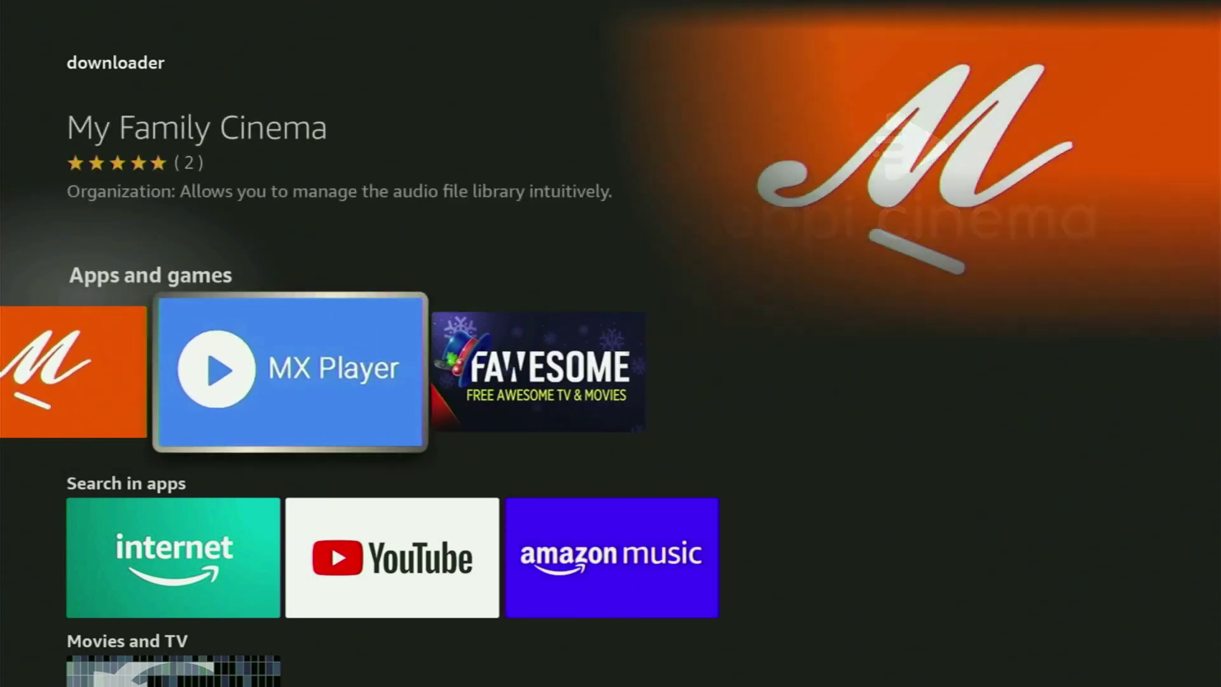
key("Right")
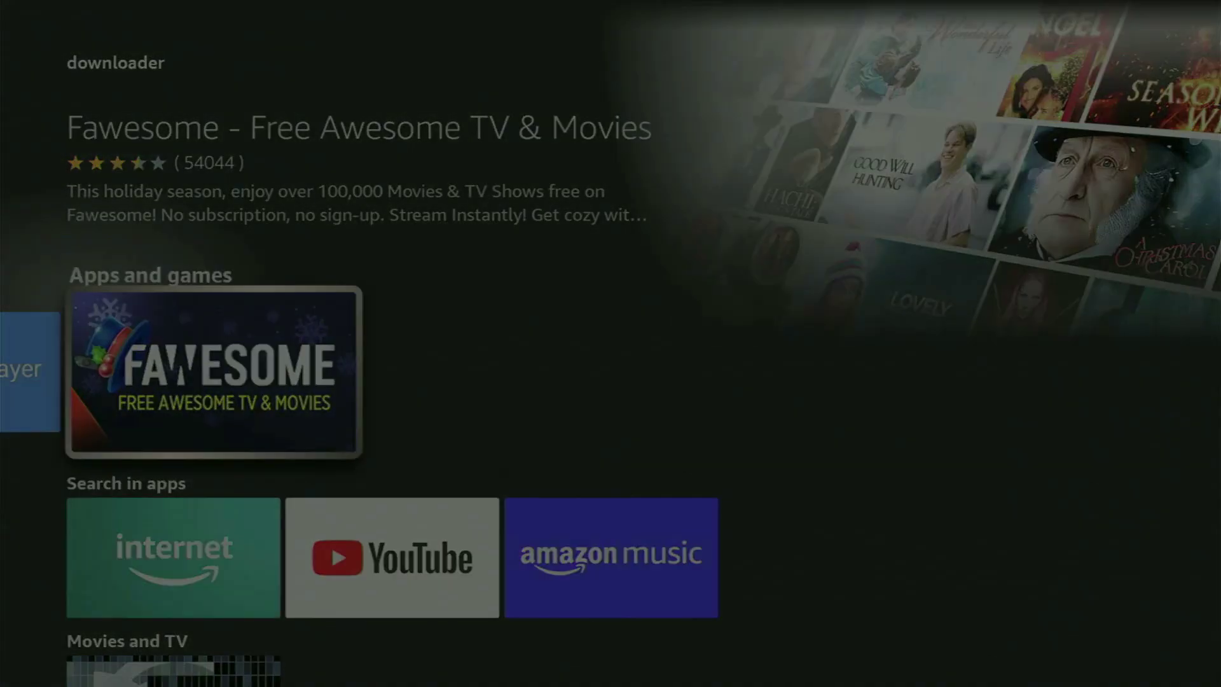
key("Right")
key("Right")
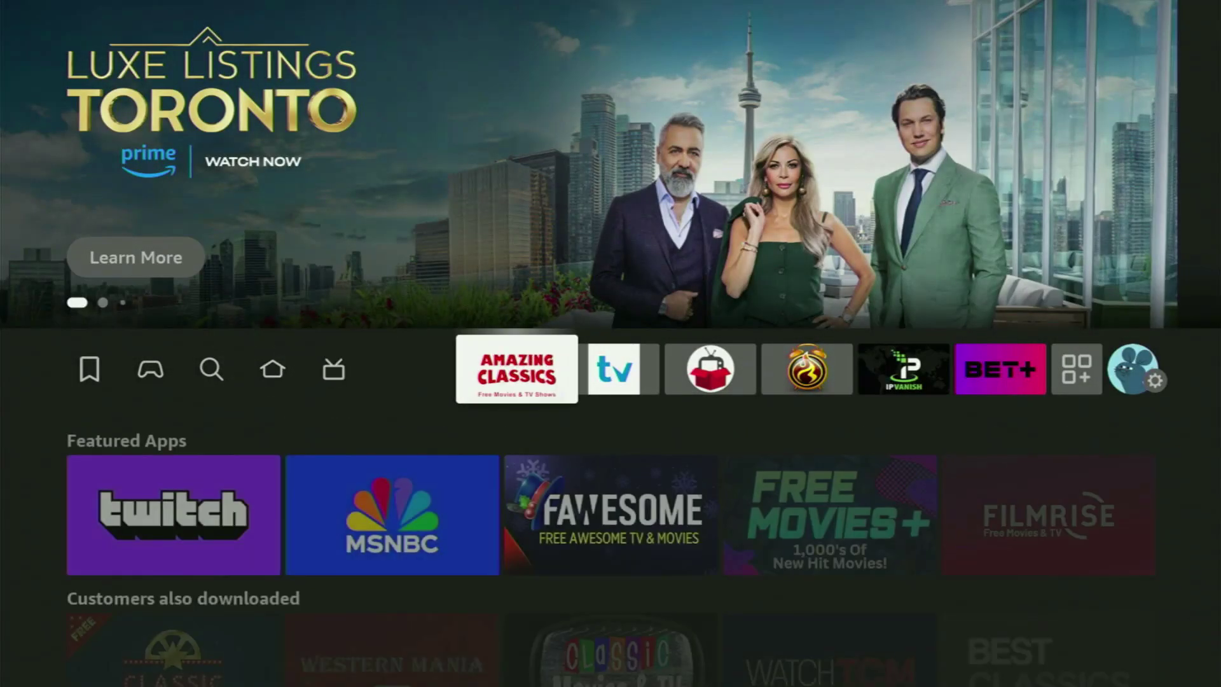
key("Right")
key("Right")
key("Right")
key("Right")
key("Right")
key("Right")
key("Right")
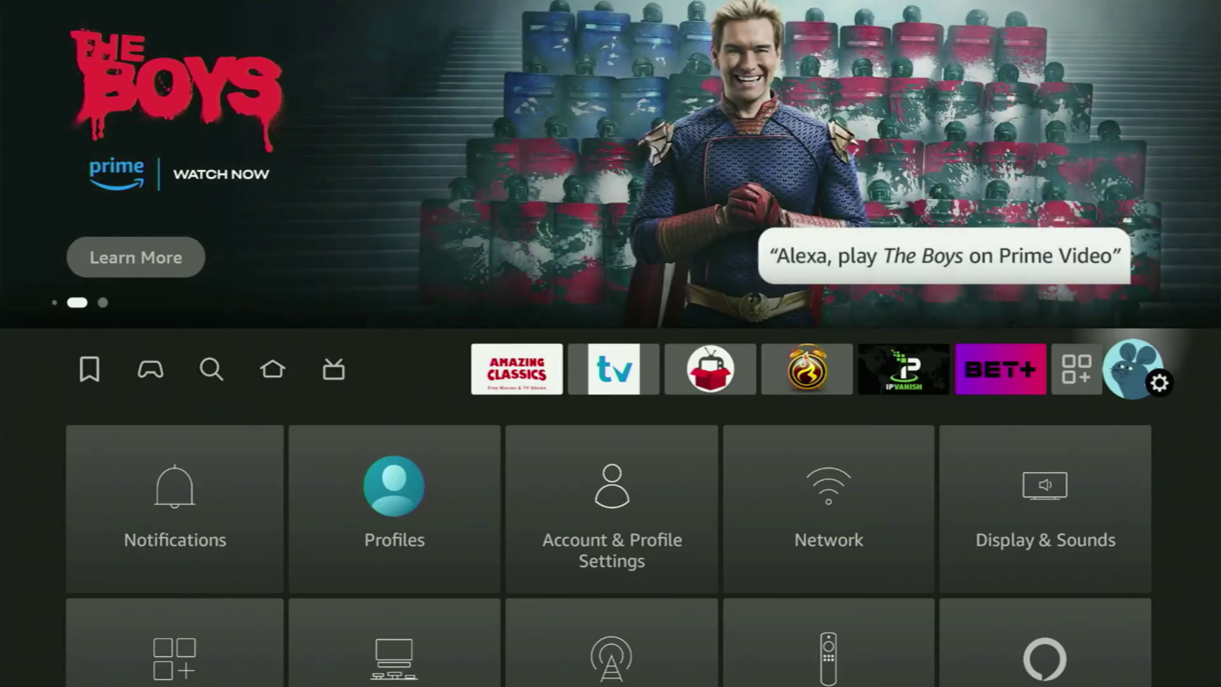
Enter the My Fire TV section of Settings
key("Down")
key("Down")
key("Down")
key("Right")
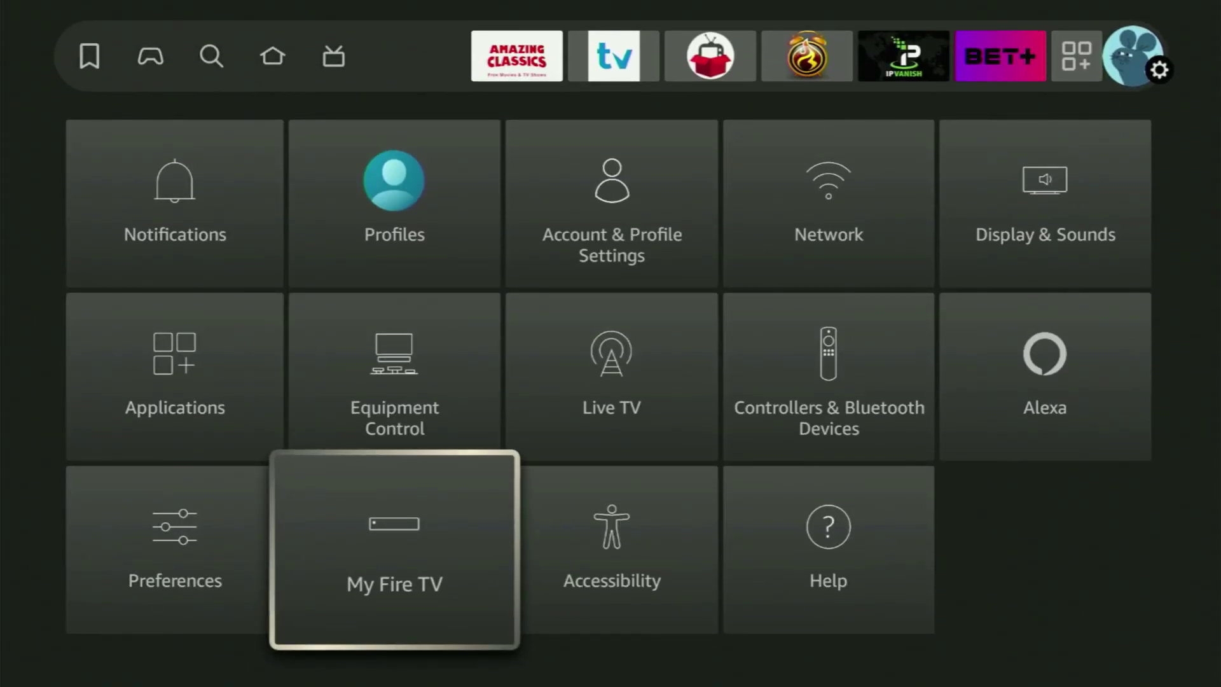
key("Return")
Browse About, Developer options, Sleep and Restart, ending on About
key("Down")
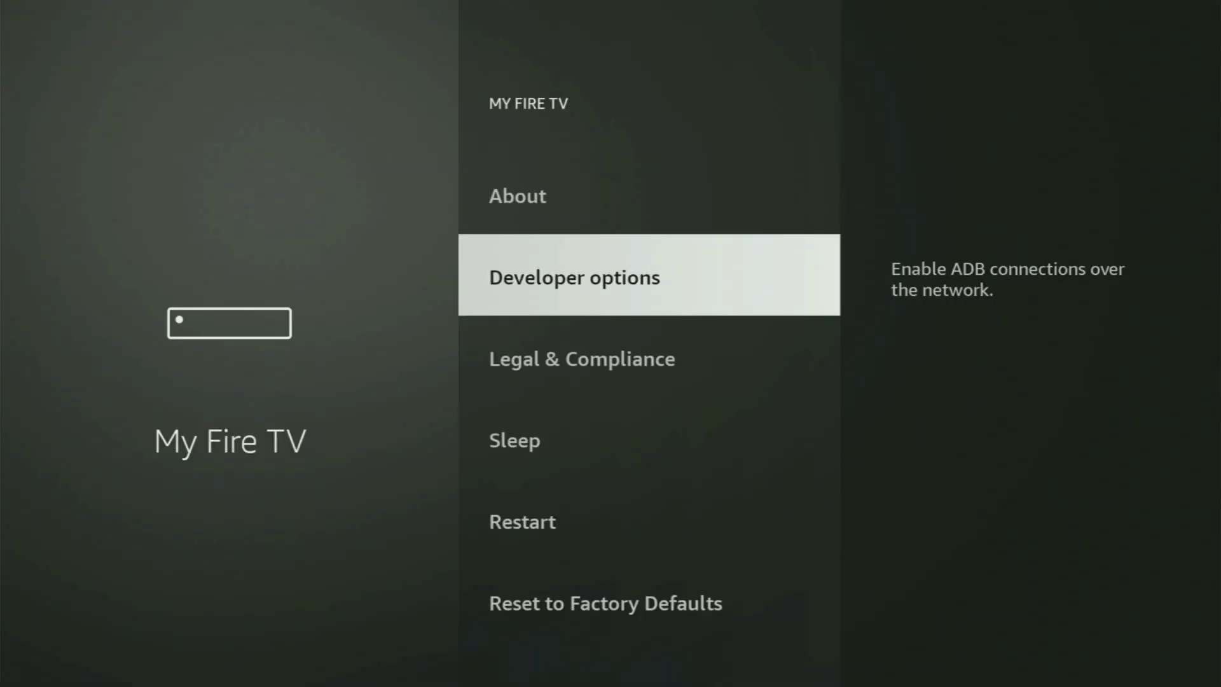
key("Up")
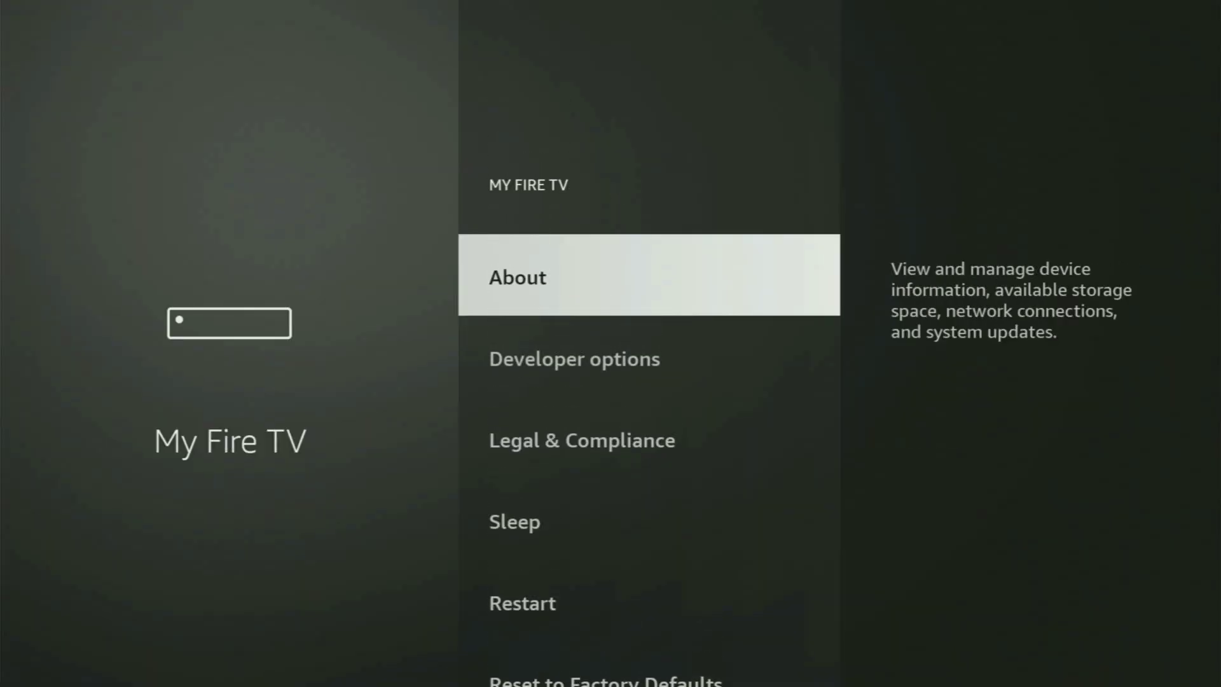
key("Down")
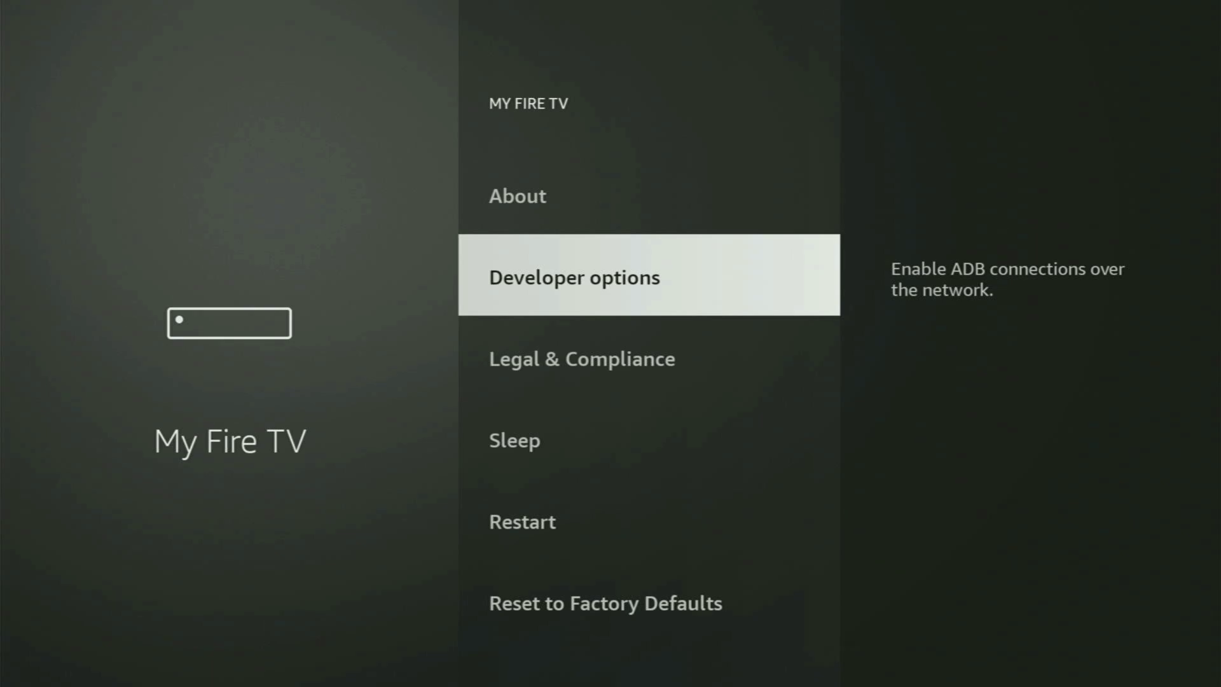
key("Up")
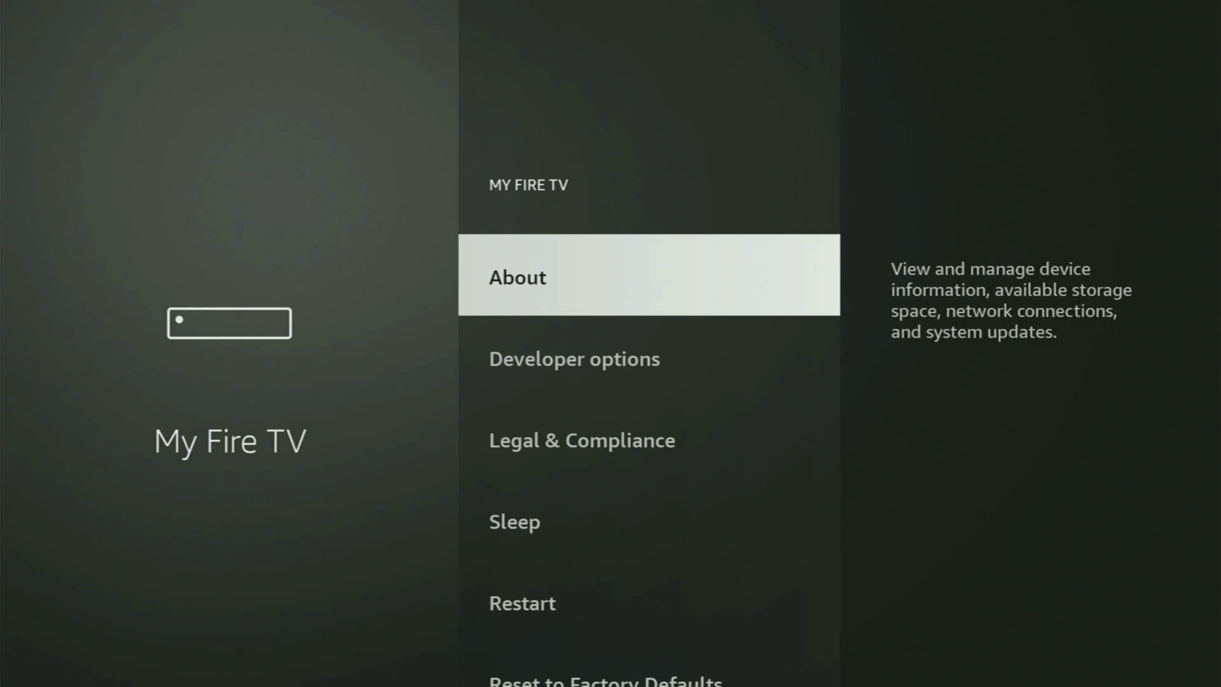
key("Down")
key("Down")
key("Down")
key("Down")
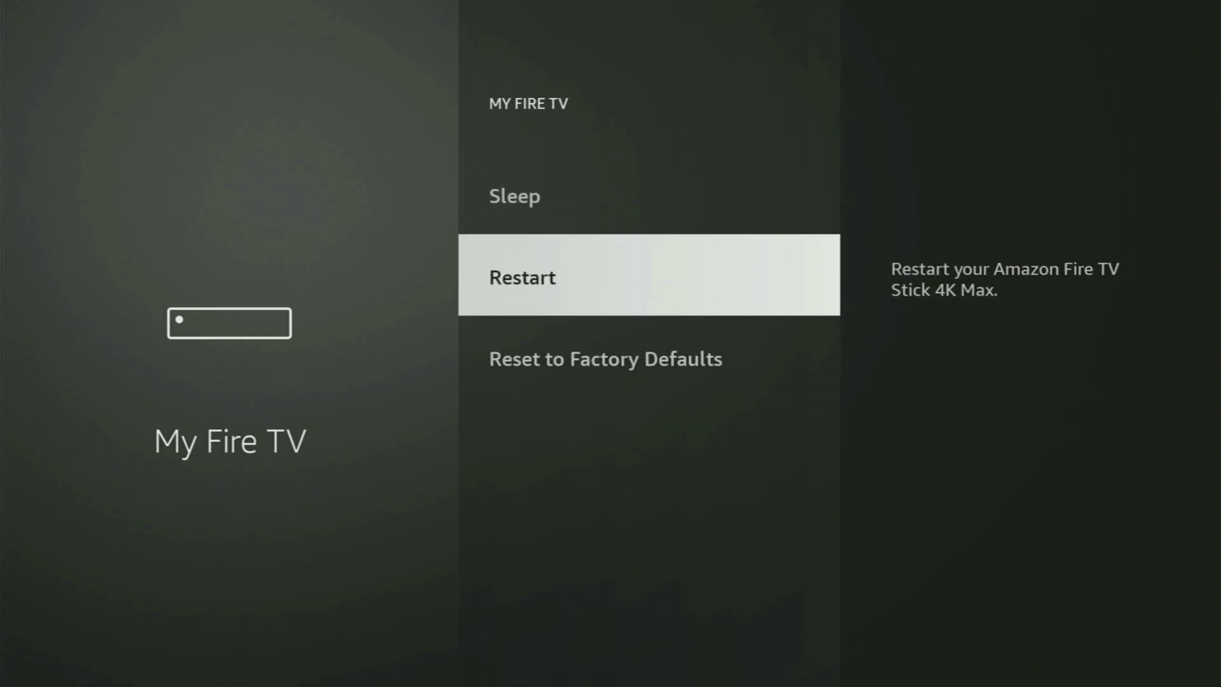
key("Up")
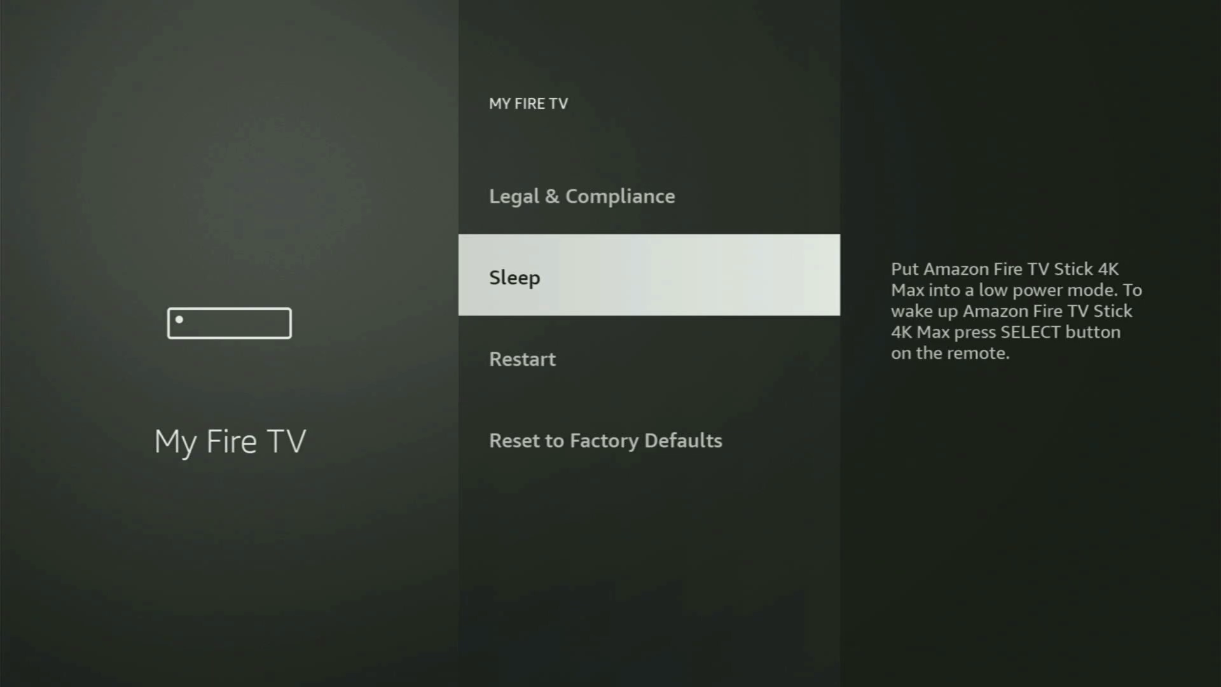
key("Down")
key("Up")
key("Up")
key("Up")
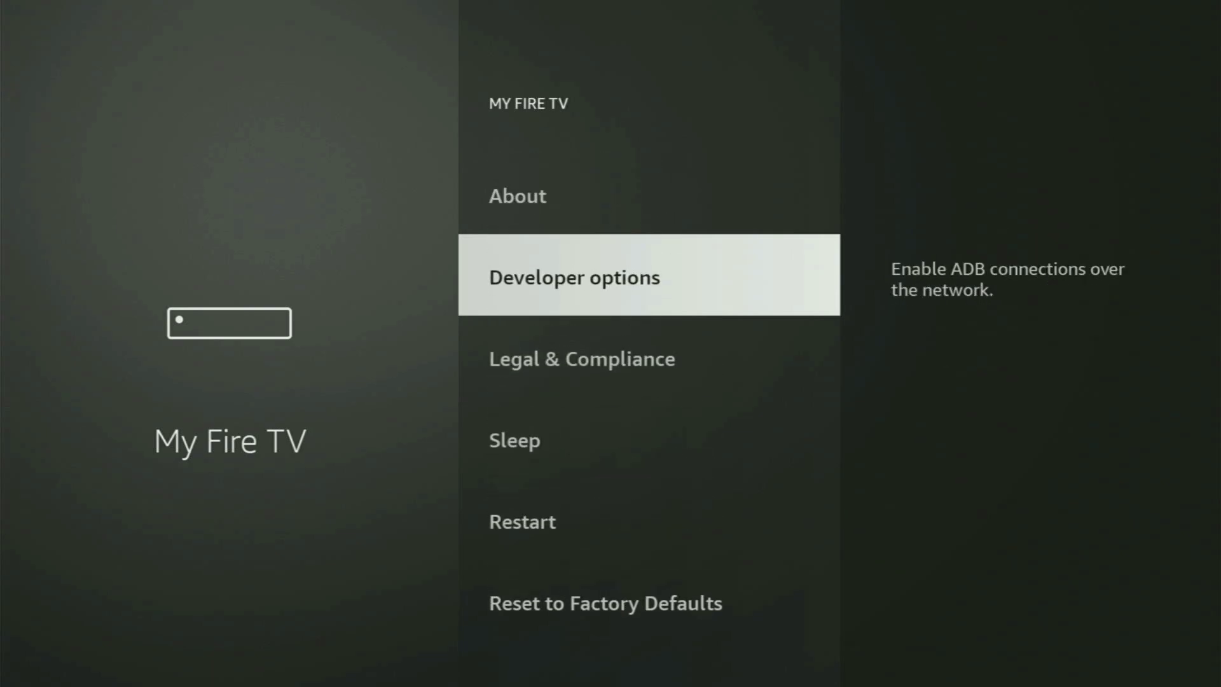
key("Up")
key("Down")
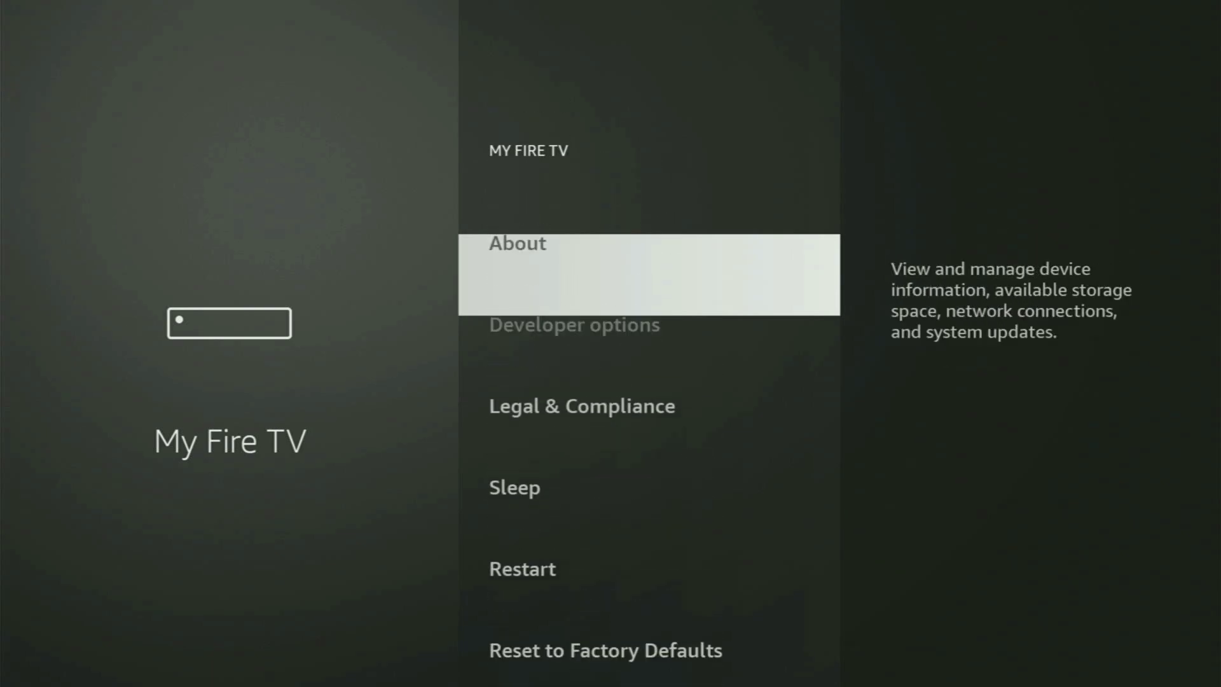
key("Up")
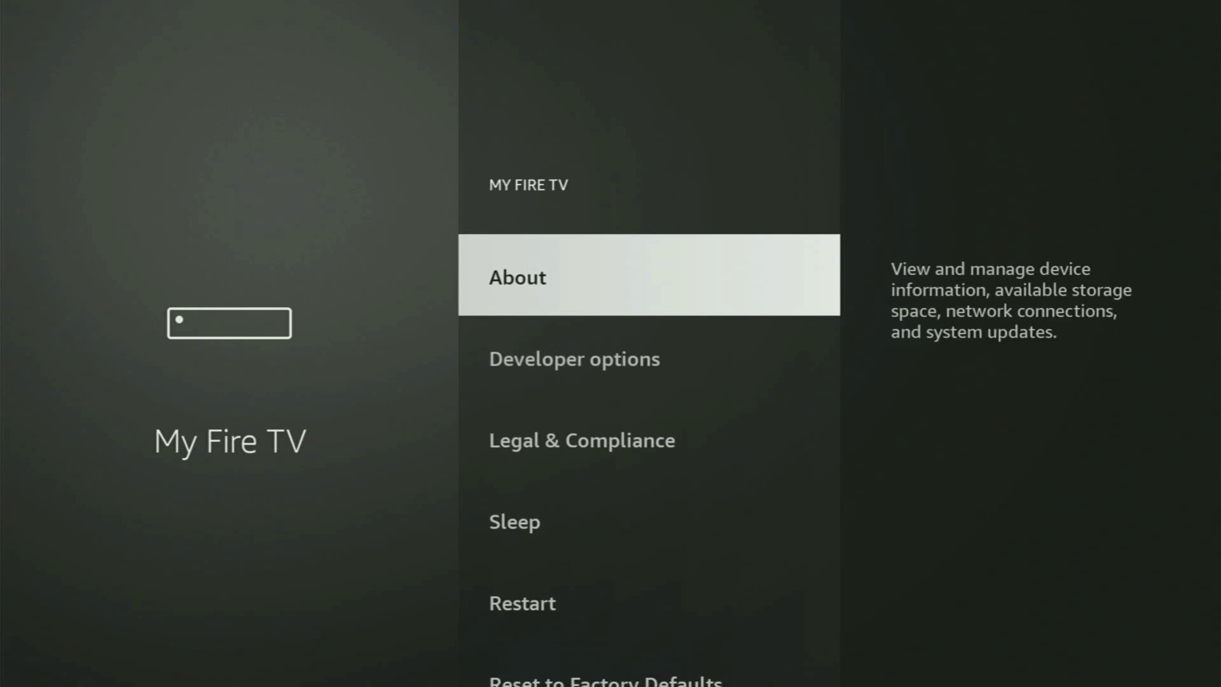
In About, press the device name twice, view free storage, then return to Developer options
key("Return")
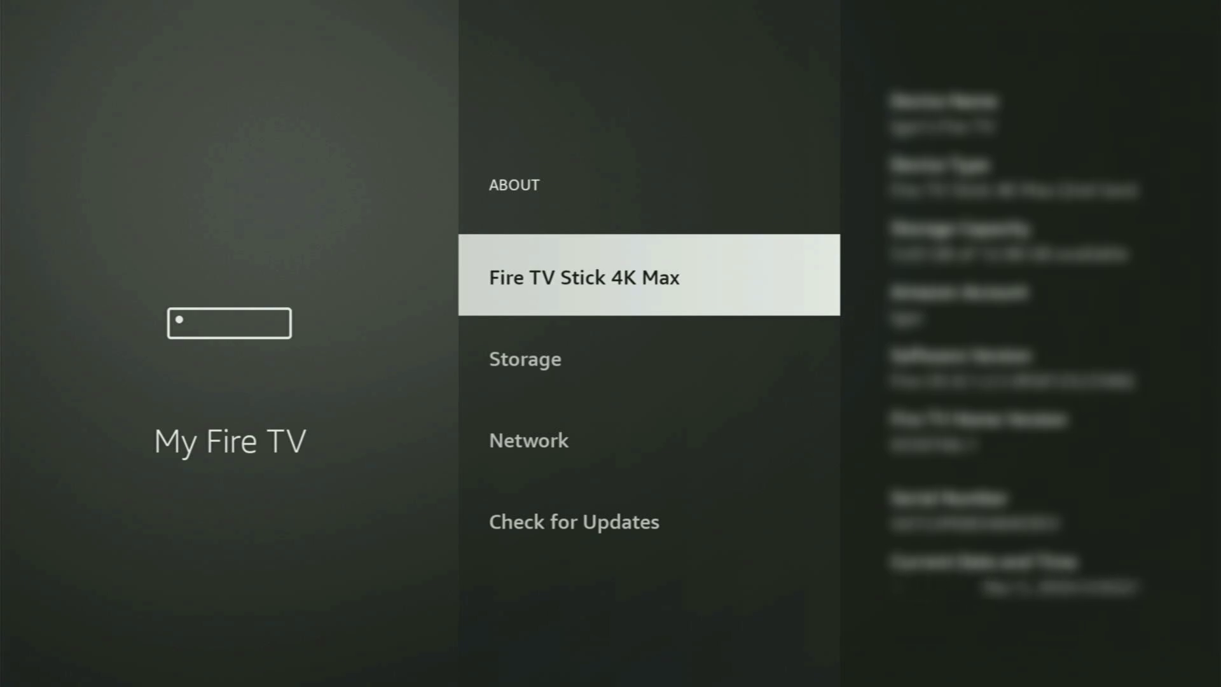
key("Return")
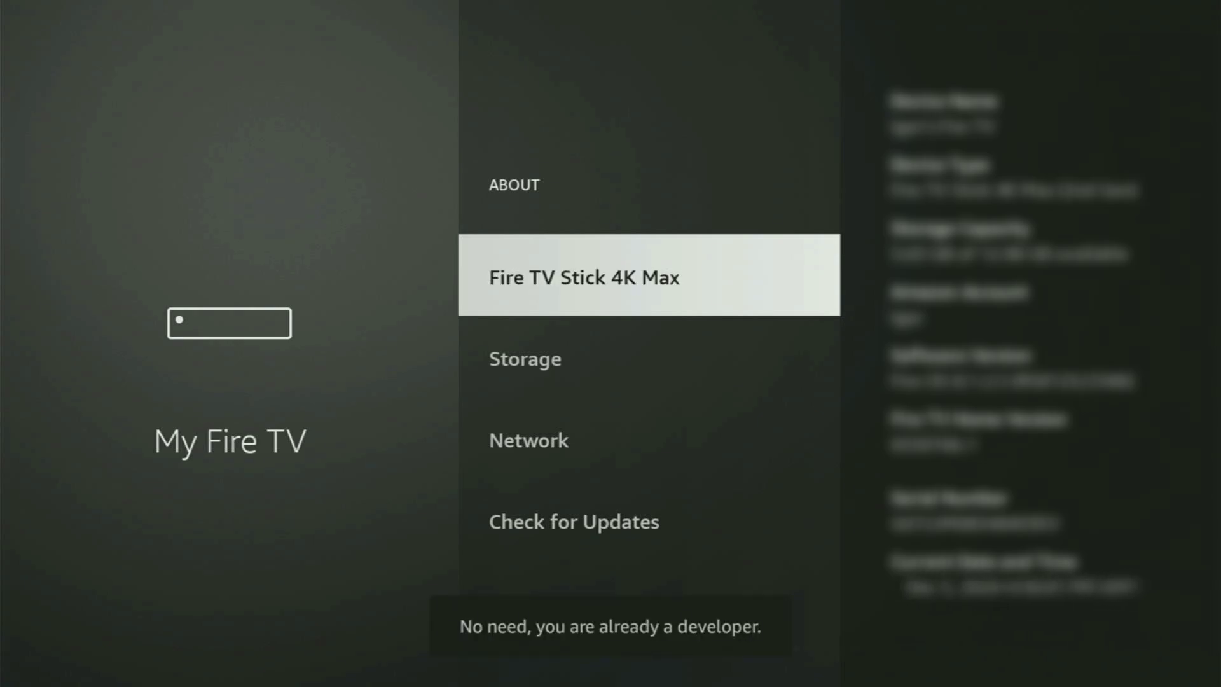
key("Return")
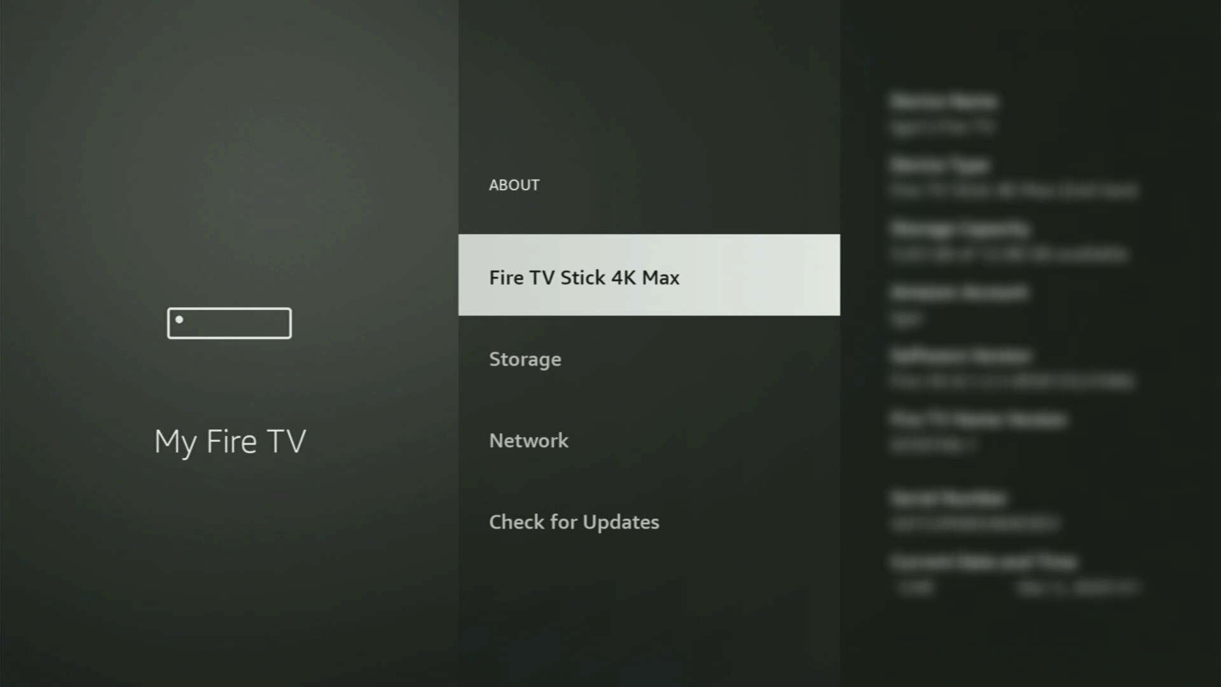
key("Down")
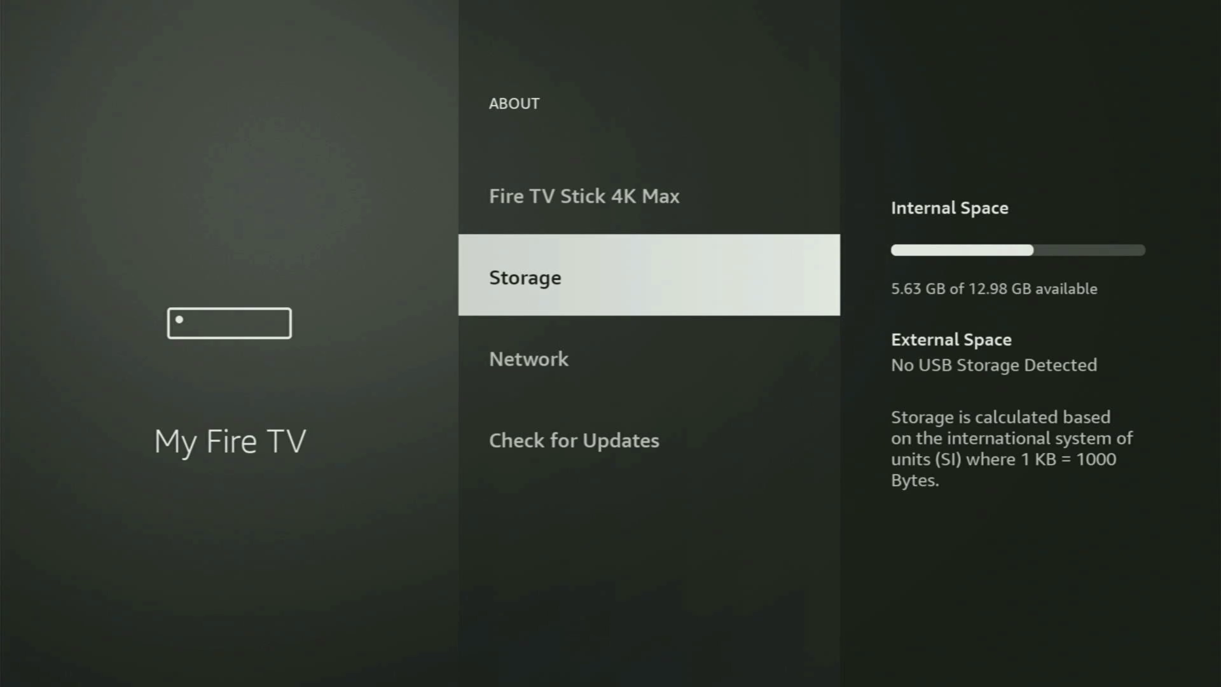
key("Escape")
key("Down")
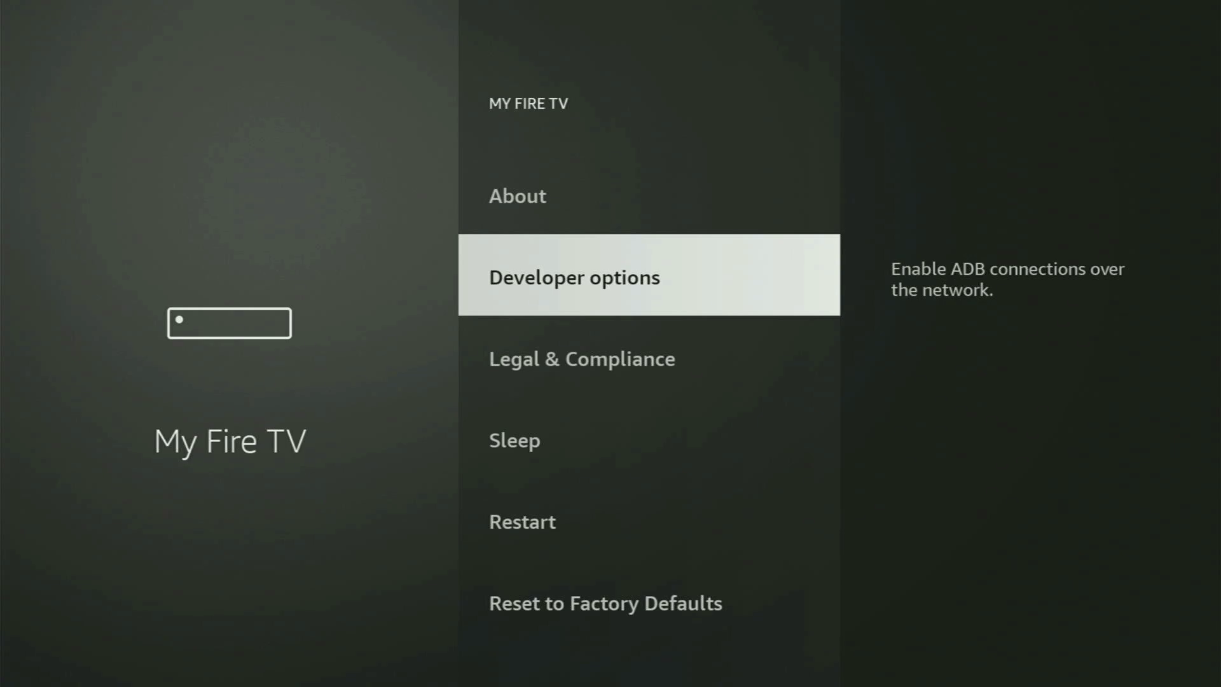
In Developer options > Install unknown apps, re-confirm Downloader is allowed
key("Return")
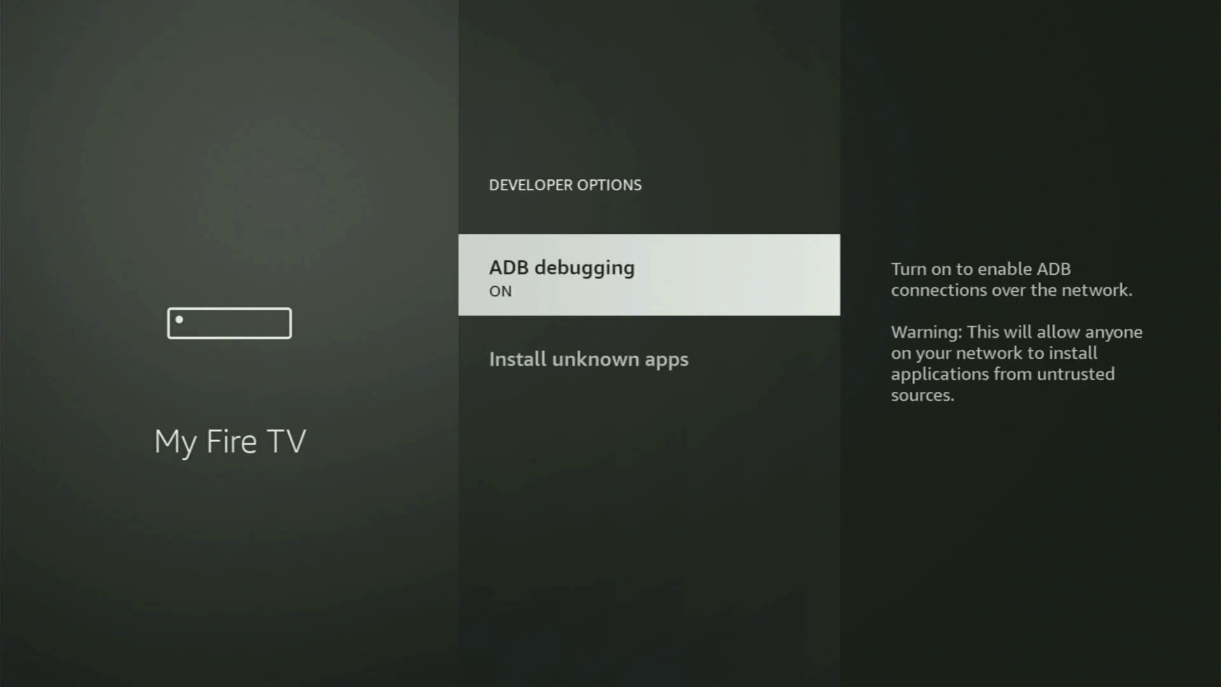
key("Down")
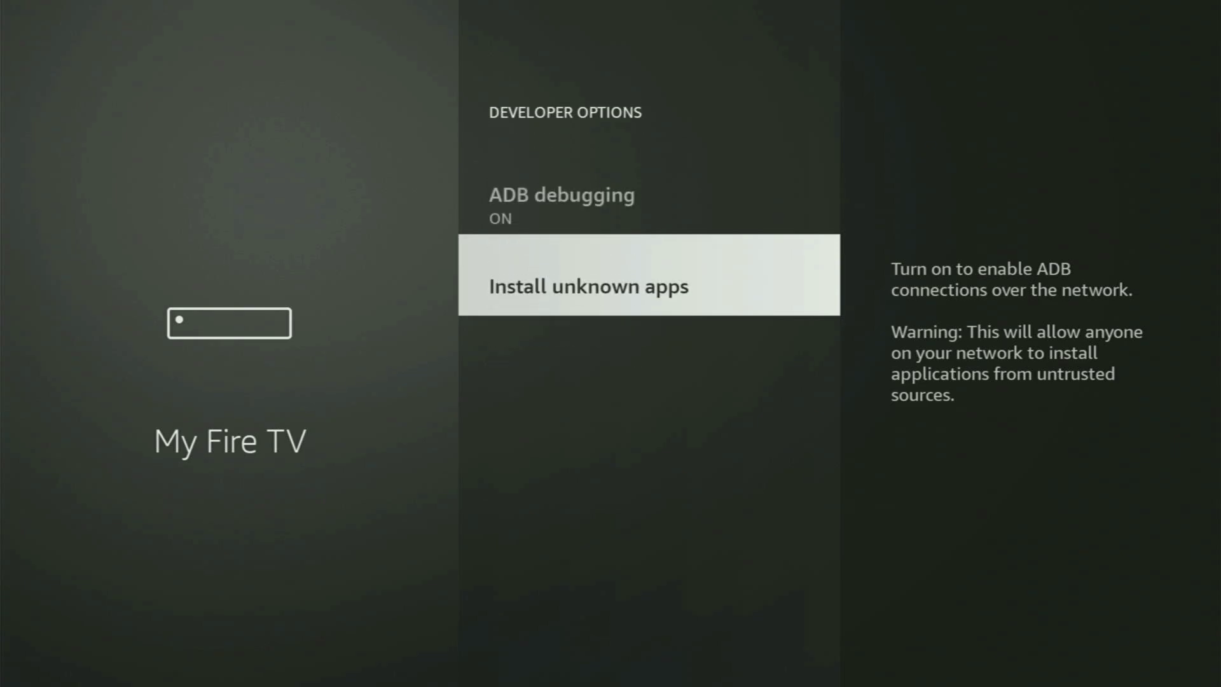
key("Return")
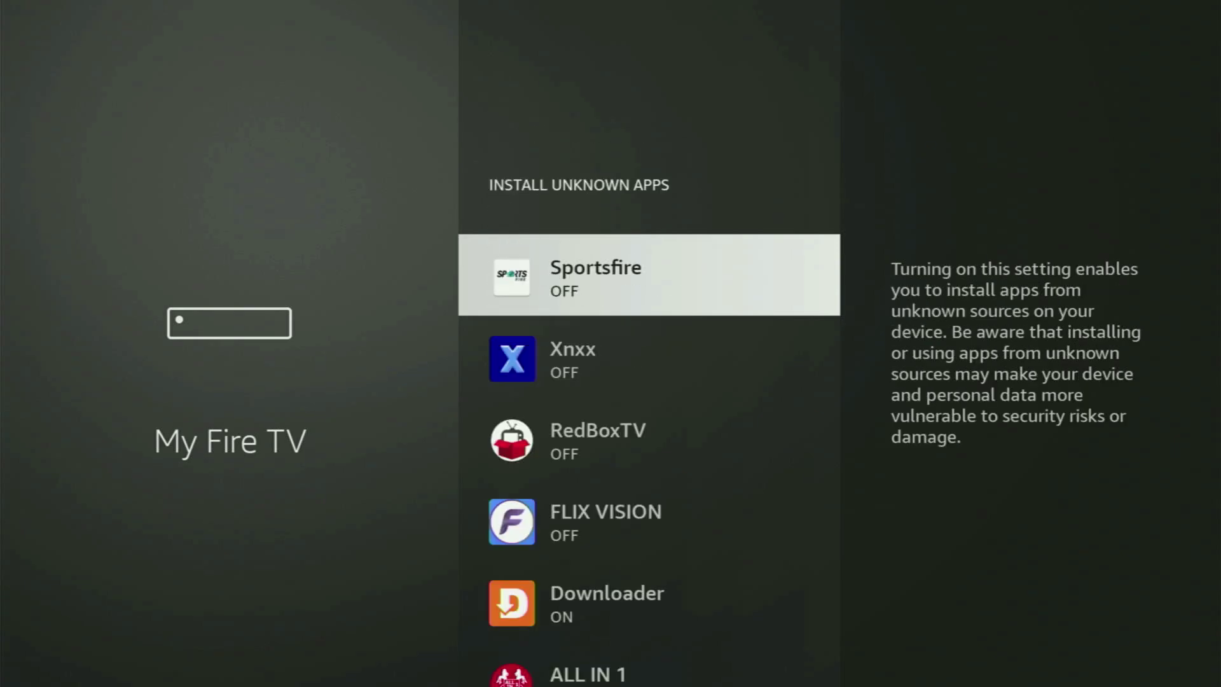
key("Down")
key("Down")
key("Down")
key("Down")
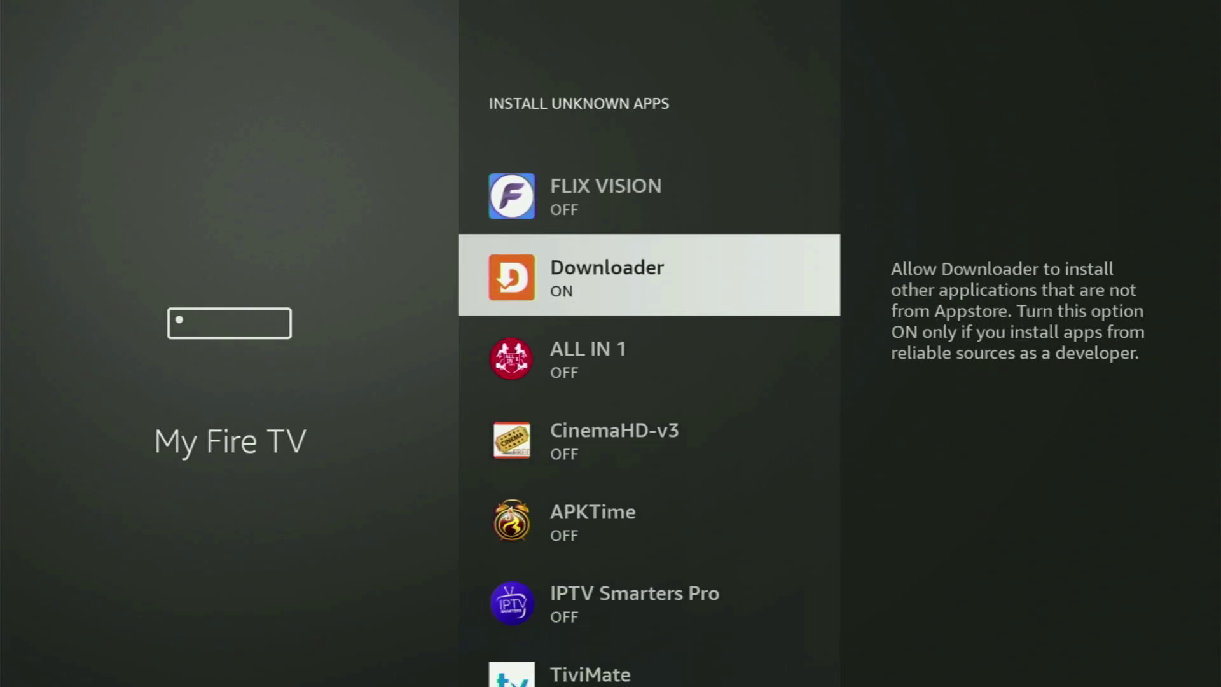
key("Return")
key("Return")
Scan the rest of the list (ALL IN 1, CinemaHD-v3, APKTime, IPTV Smarters Pro, TiviMate) and return to Downloader
key("Down")
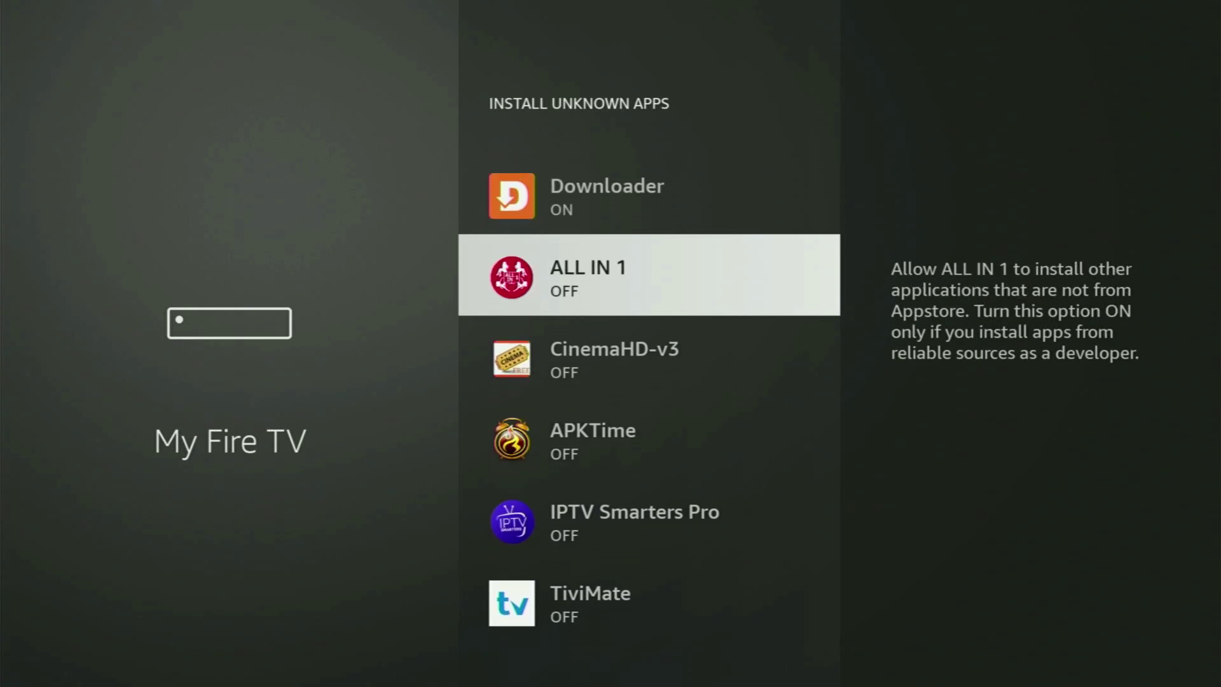
key("Down")
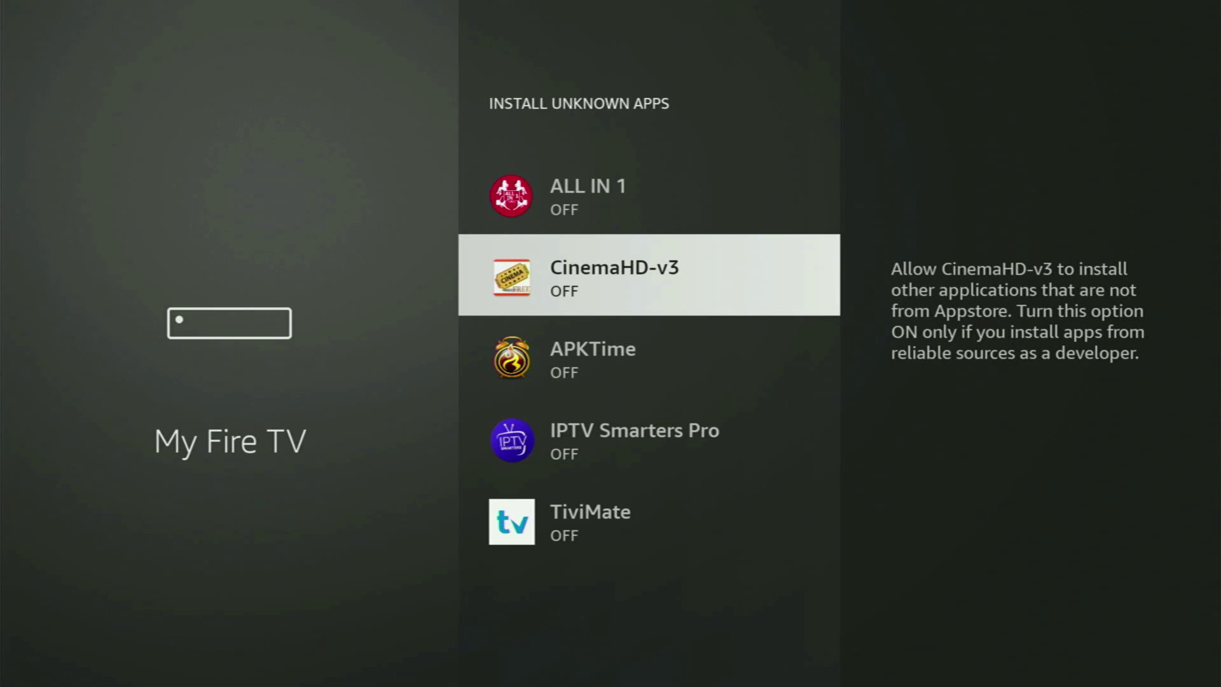
key("Down")
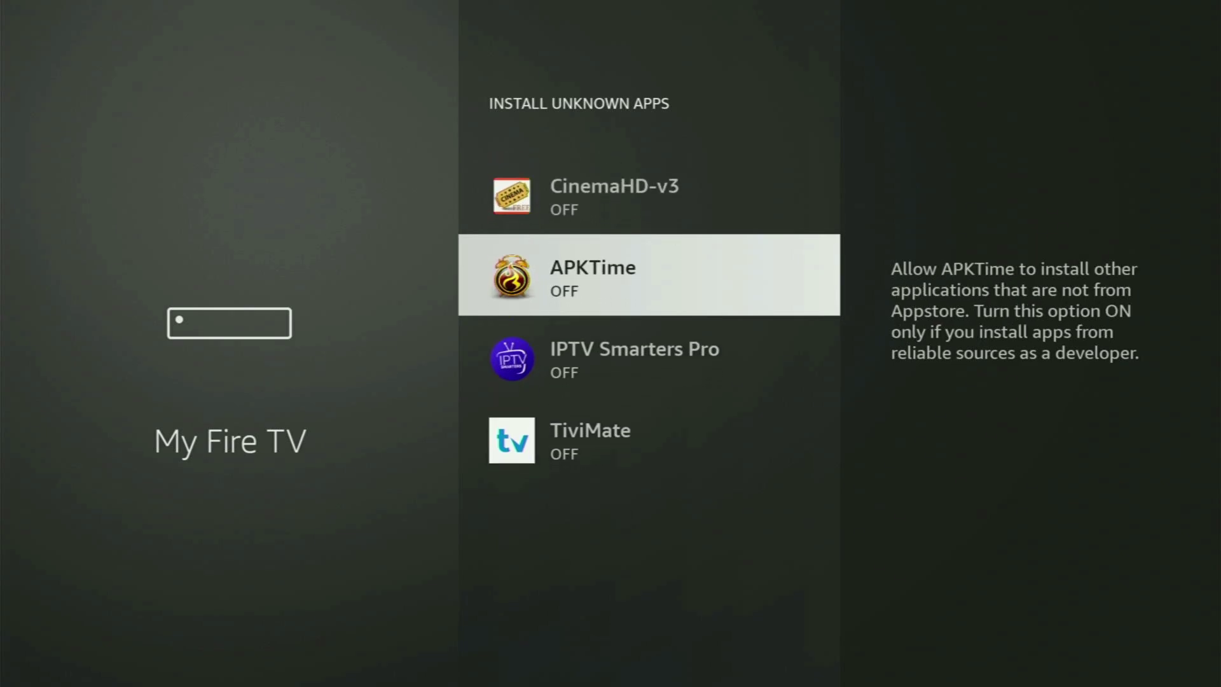
key("Down")
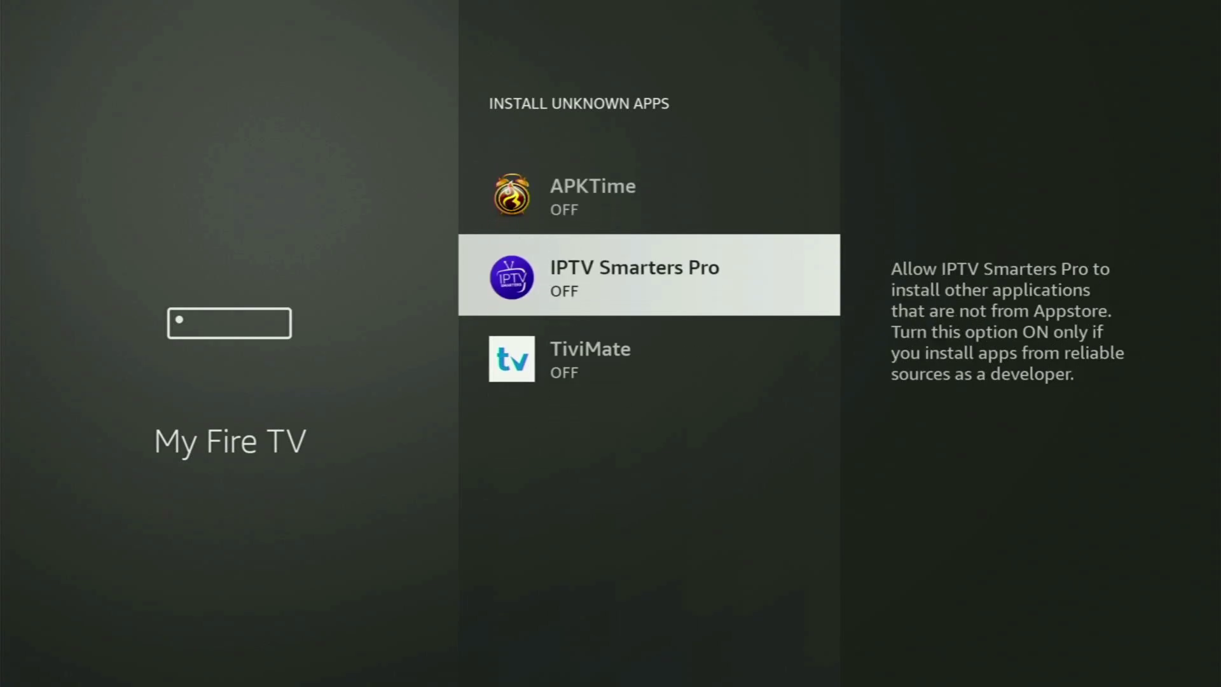
key("Down")
key("Up")
key("Up")
key("Up")
key("Up")
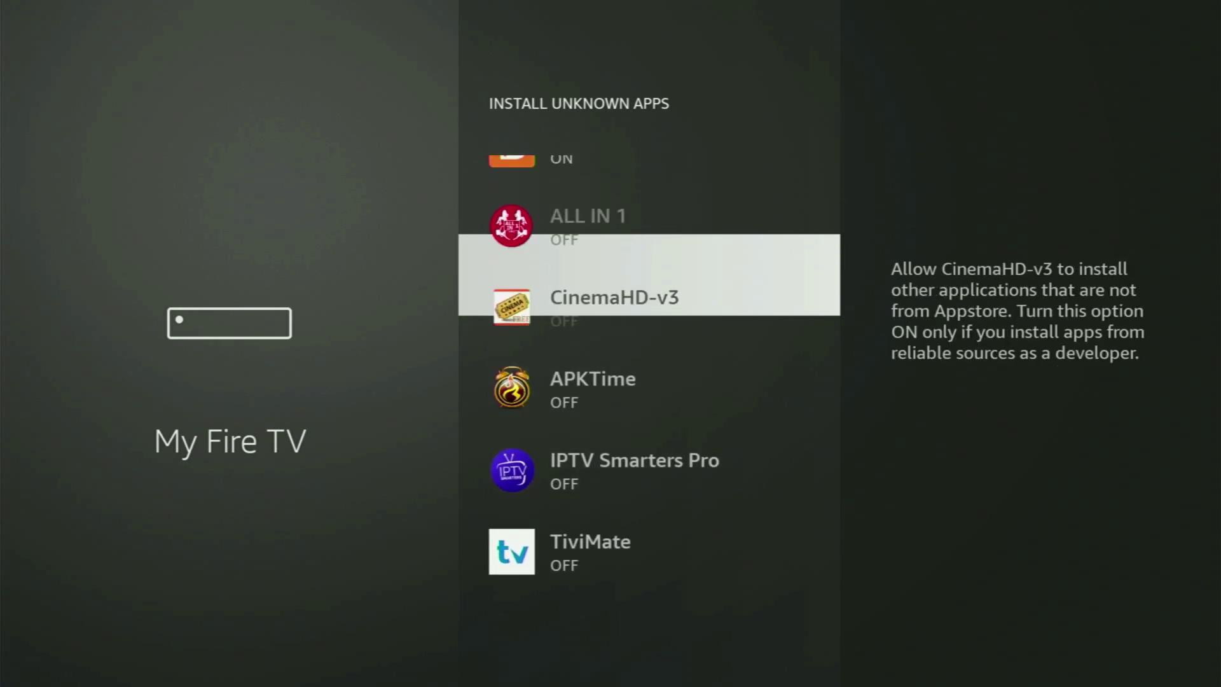
key("Up")
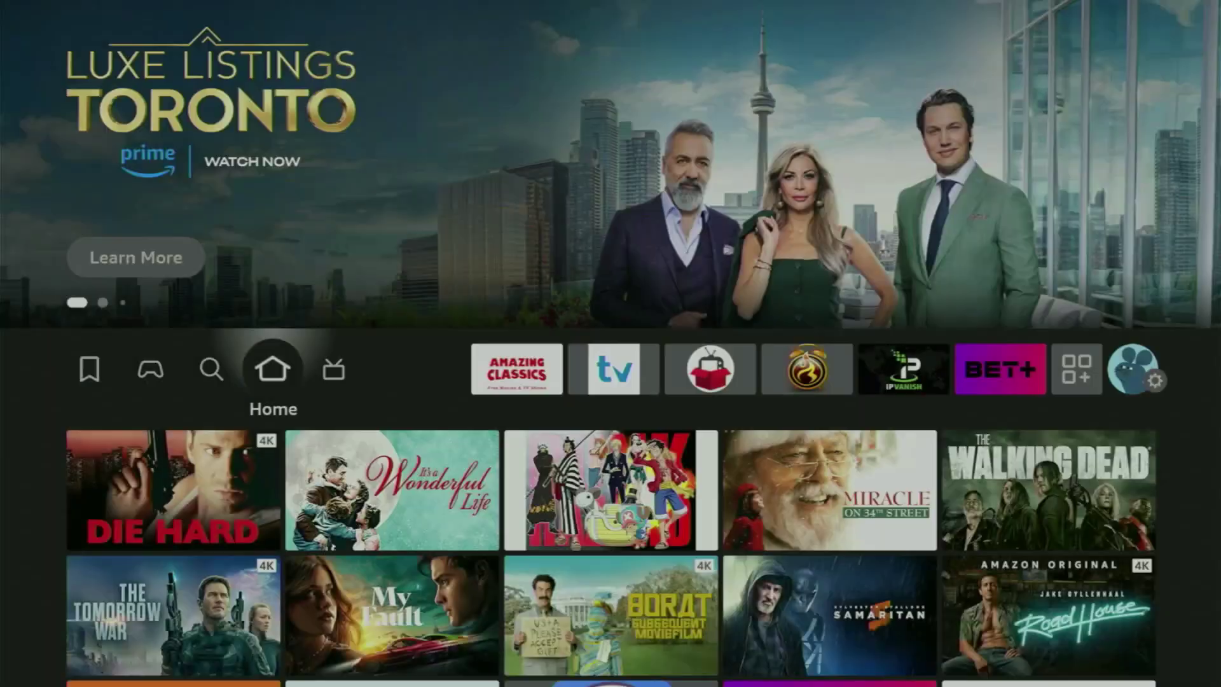
Open Your Apps & Channels from the home screen and move down to NordVPN
key("Right")
key("Right")
key("Right")
key("Right")
key("Right")
key("Right")
key("Right")
key("Right")
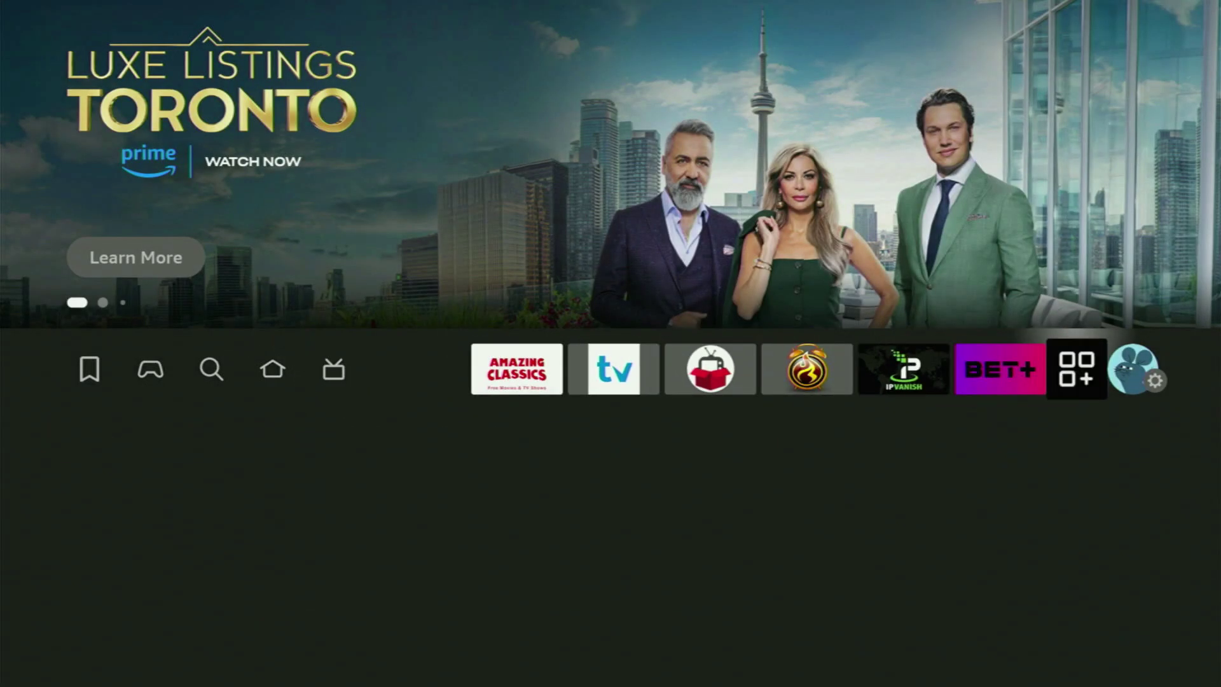
key("Return")
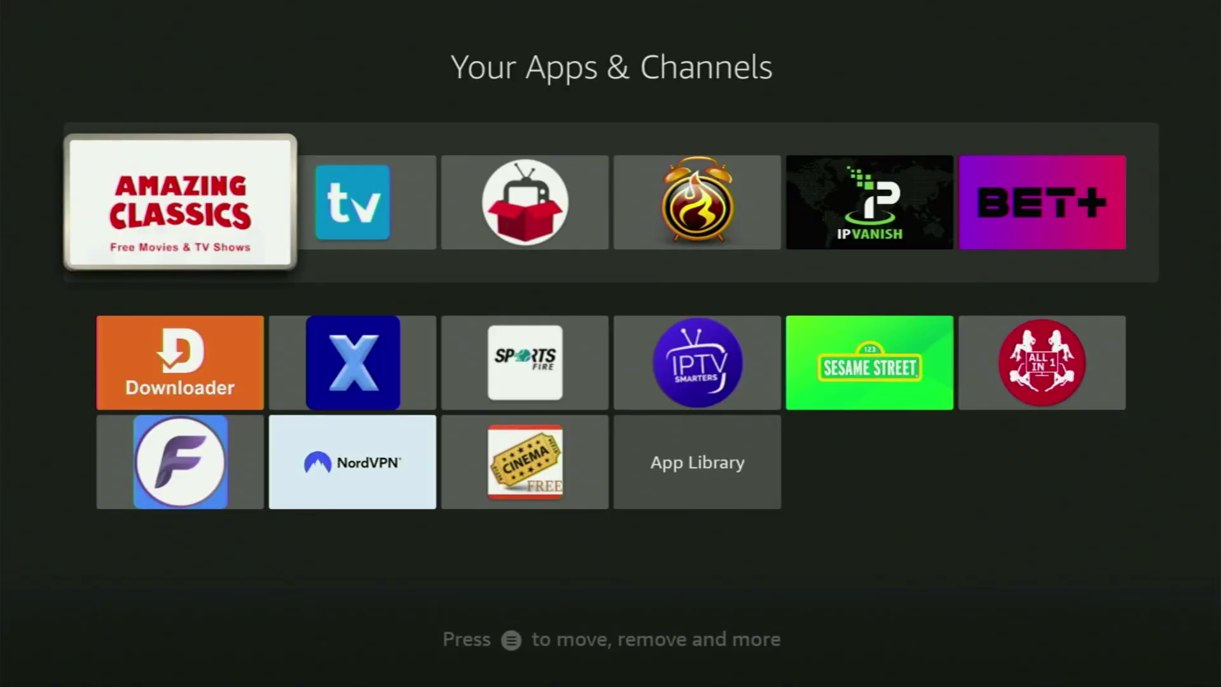
key("Down")
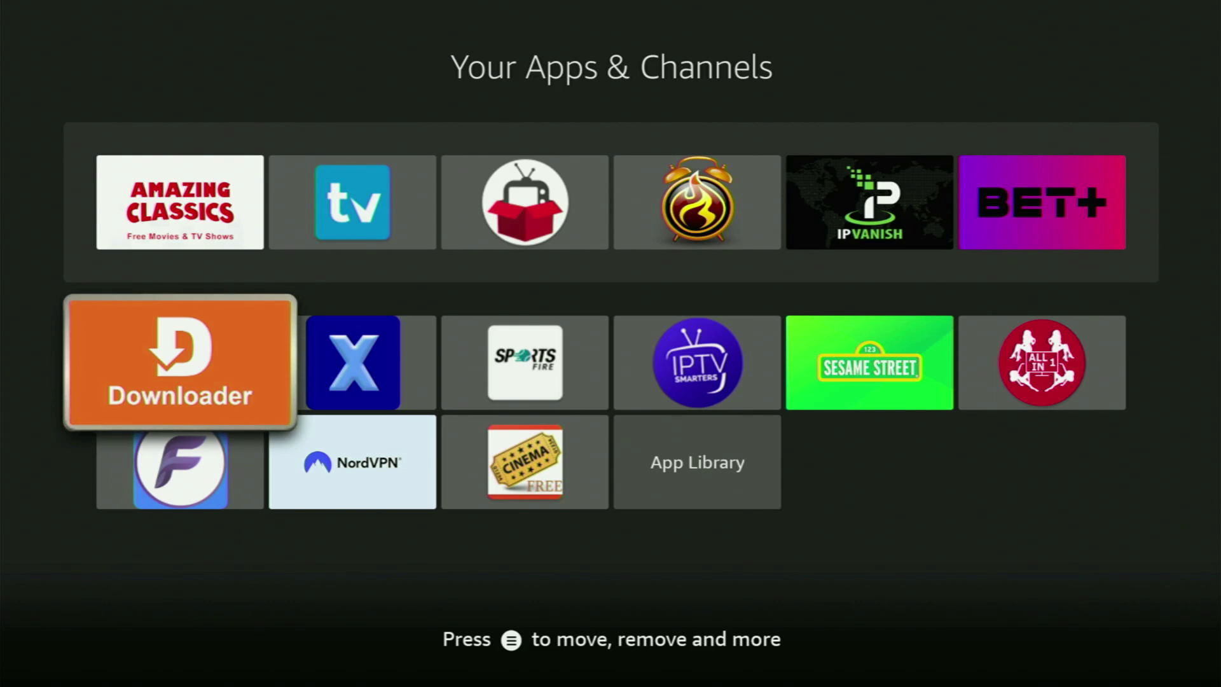
key("Down")
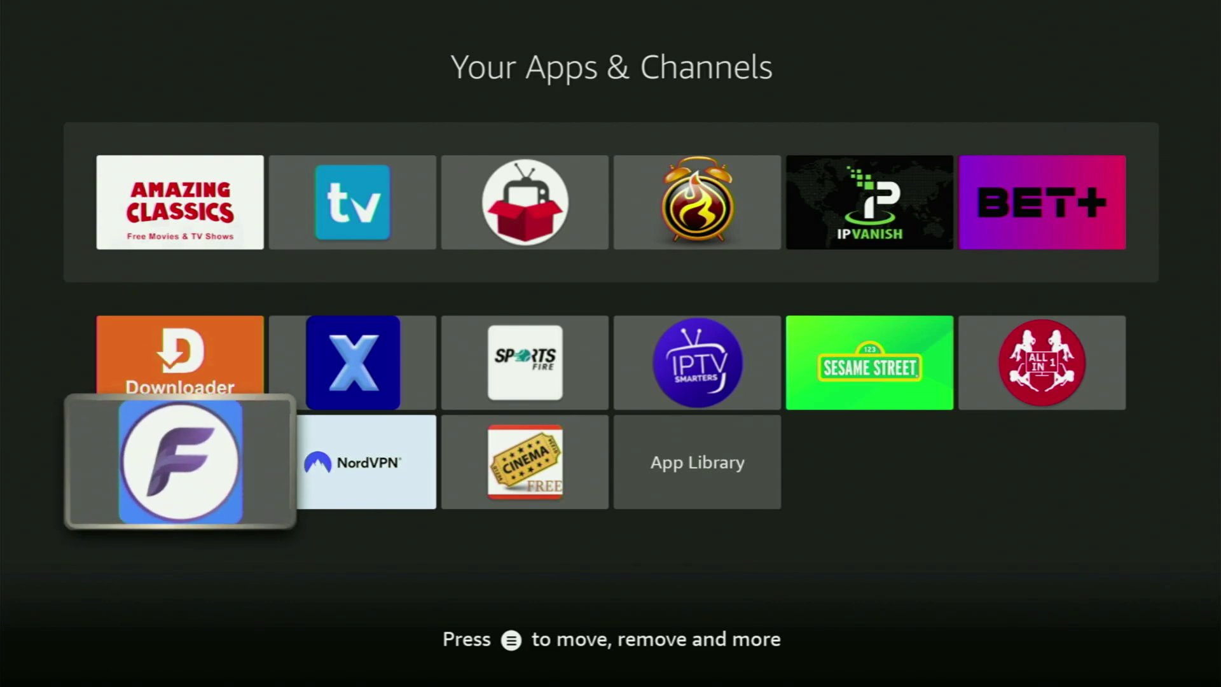
key("Right")
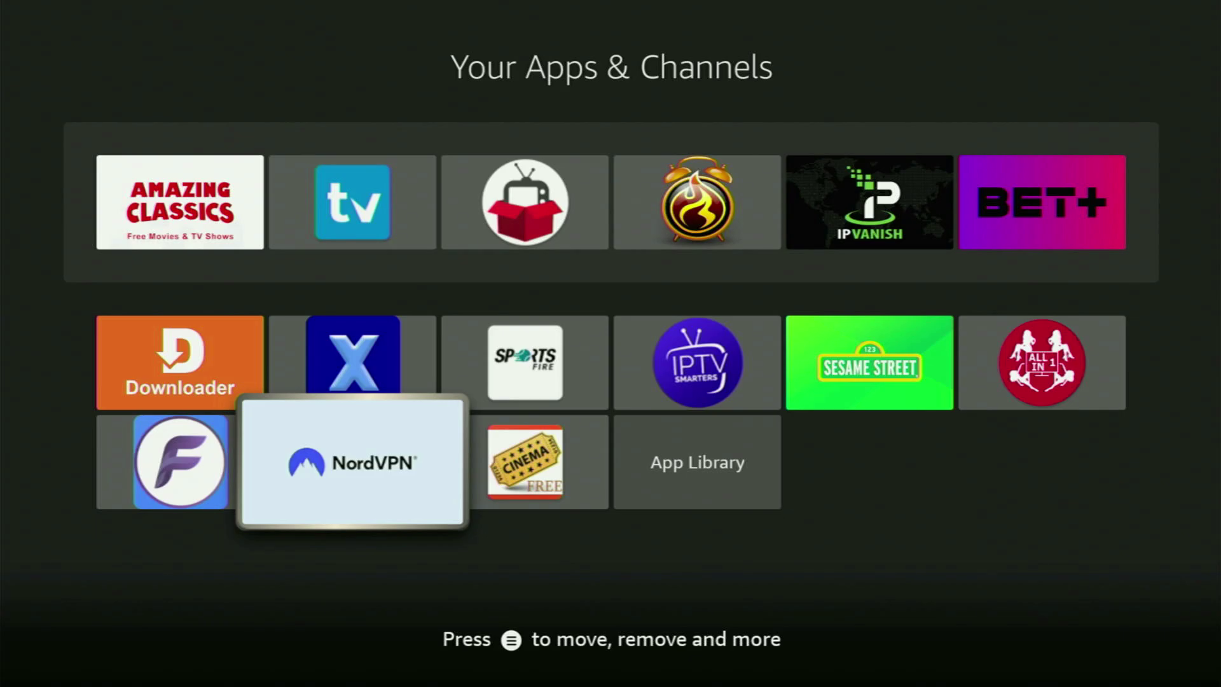
Launch NordVPN and browse the Double VPN, Obfuscated, Onion Over VPN and P2P server rows
key("Return")
key("Down")
key("Down")
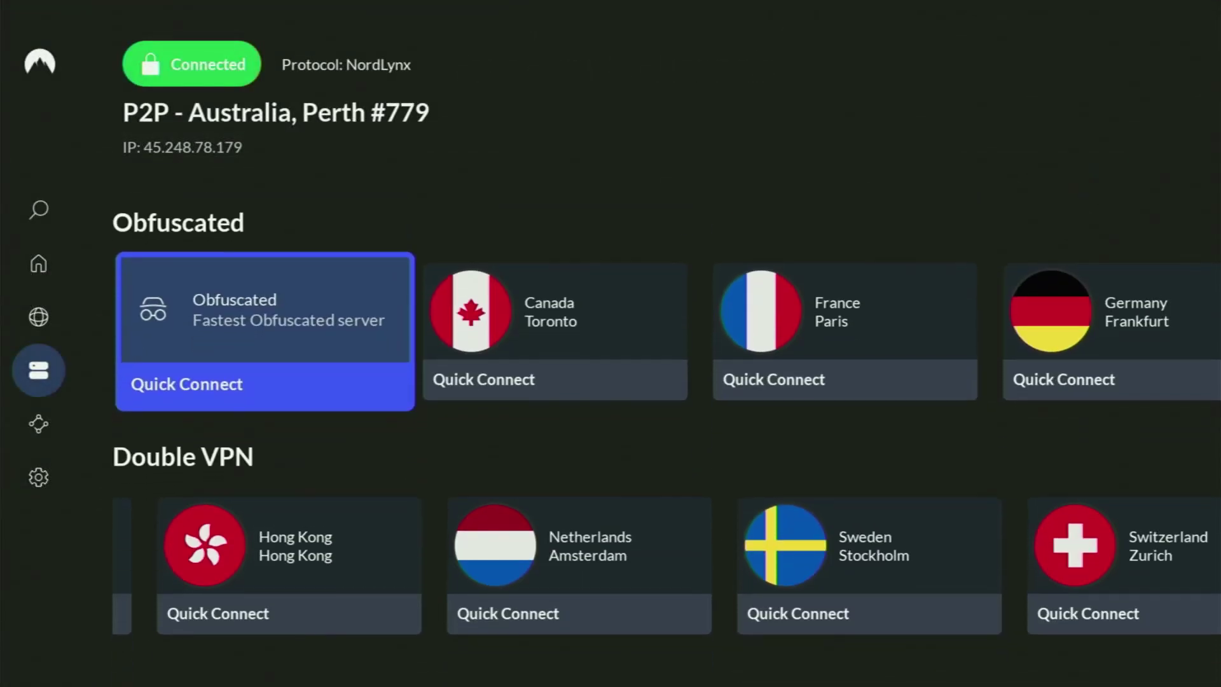
key("Right")
key("Right")
key("Right")
key("Right")
key("Right")
key("Right")
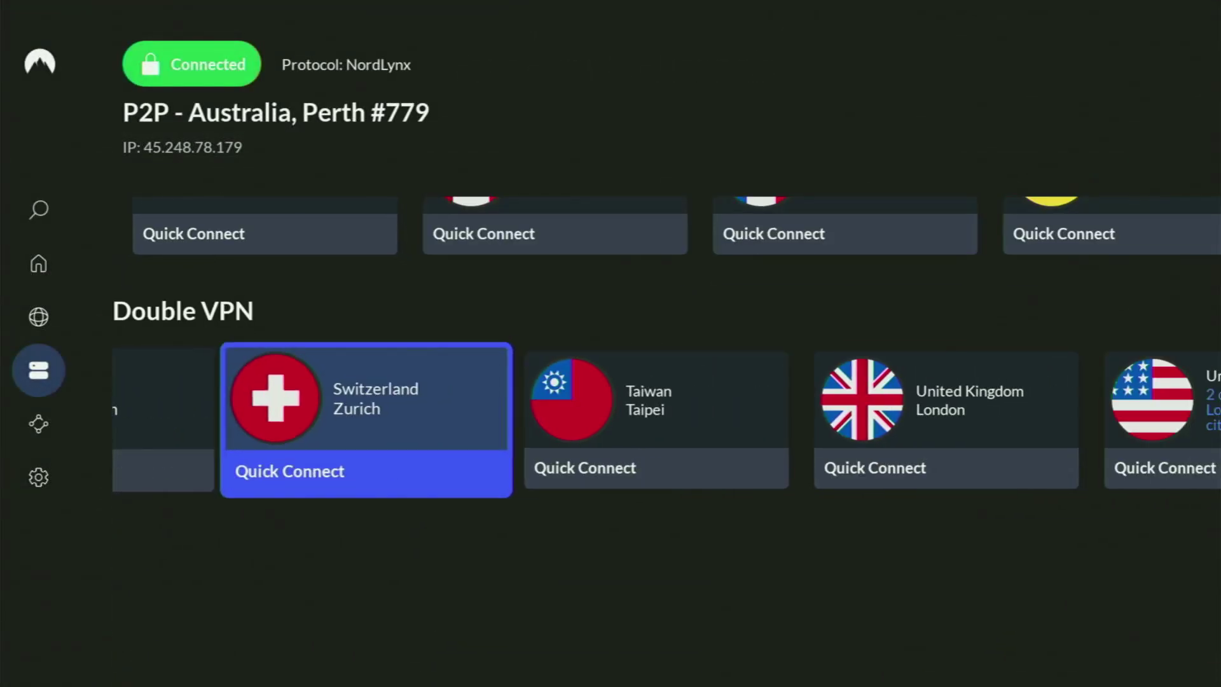
key("Up")
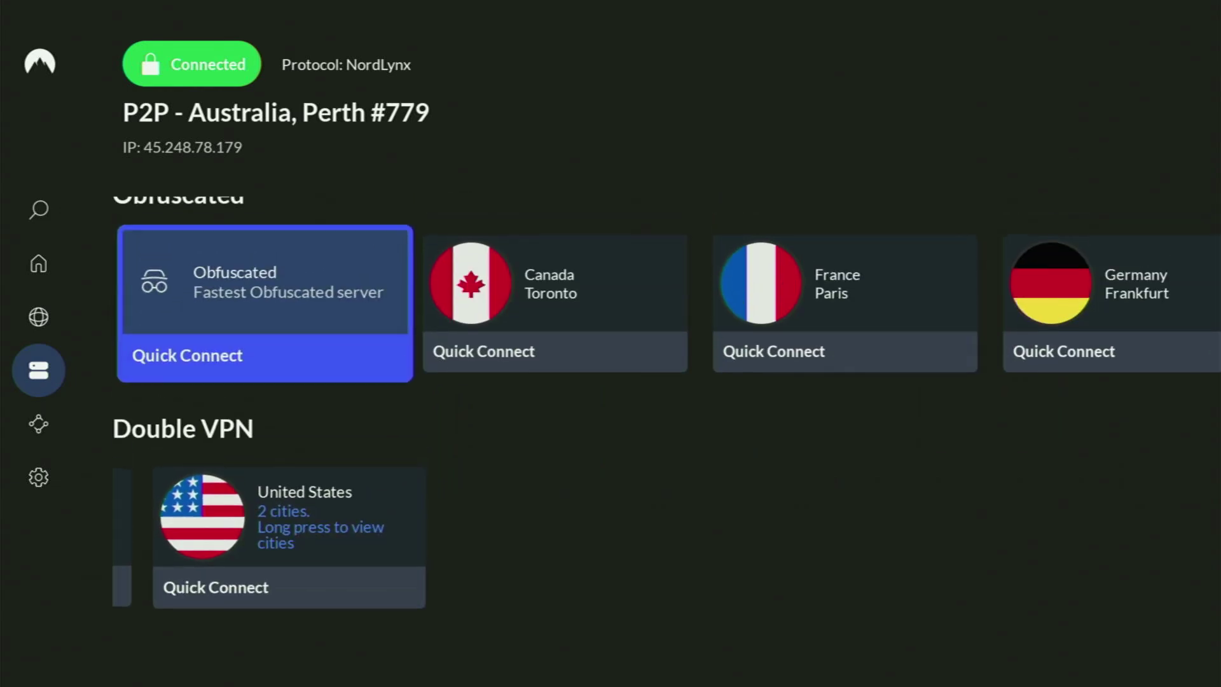
key("Right")
key("Right")
key("Right")
key("Right")
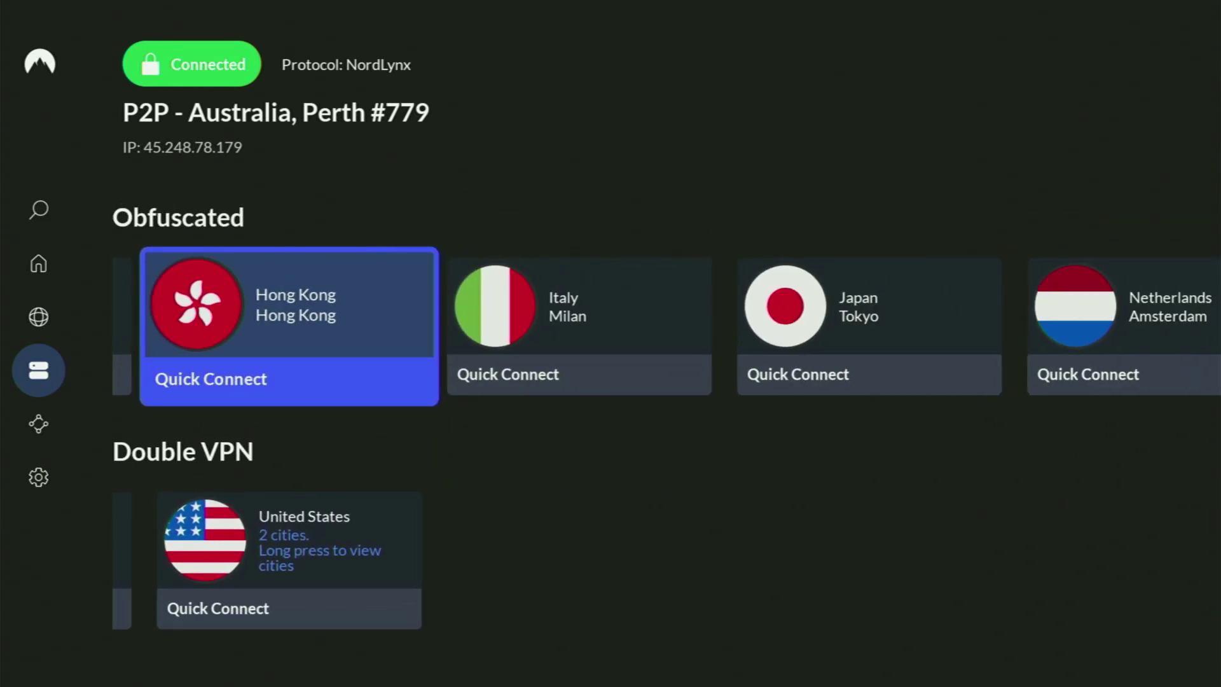
key("Up")
key("Right")
key("Up")
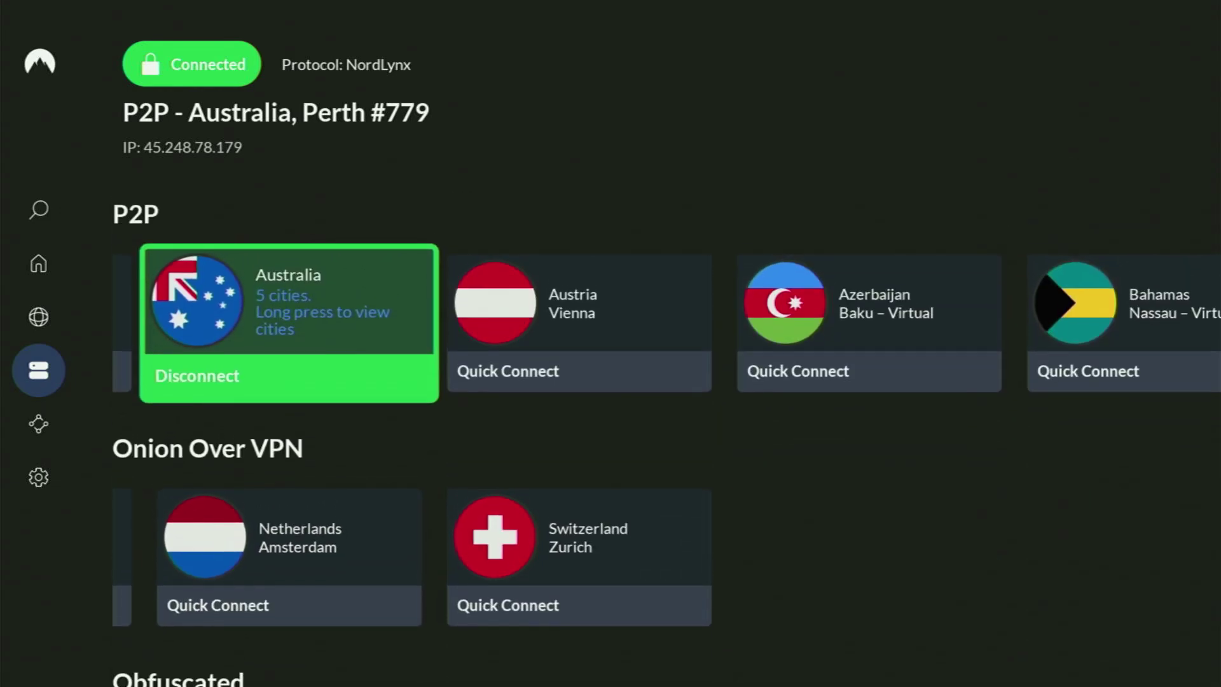
key("Right")
key("Right")
key("Right")
key("Right")
key("Right")
key("Right")
key("Right")
key("Right")
key("Left")
key("Left")
key("Left")
key("Left")
key("Left")
key("Left")
key("Left")
key("Left")
key("Left")
key("Left")
key("Left")
key("Left")
key("Left")
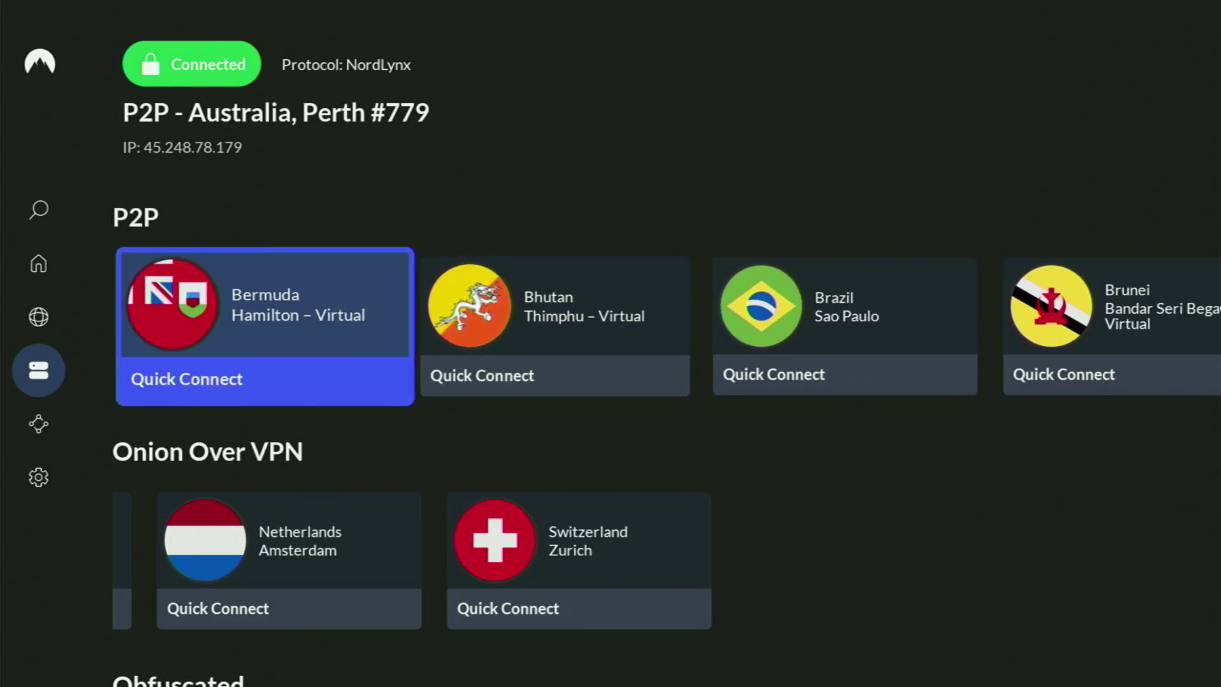
Switch to the Countries list and Quick Connect to France among Popular countries
key("Left")
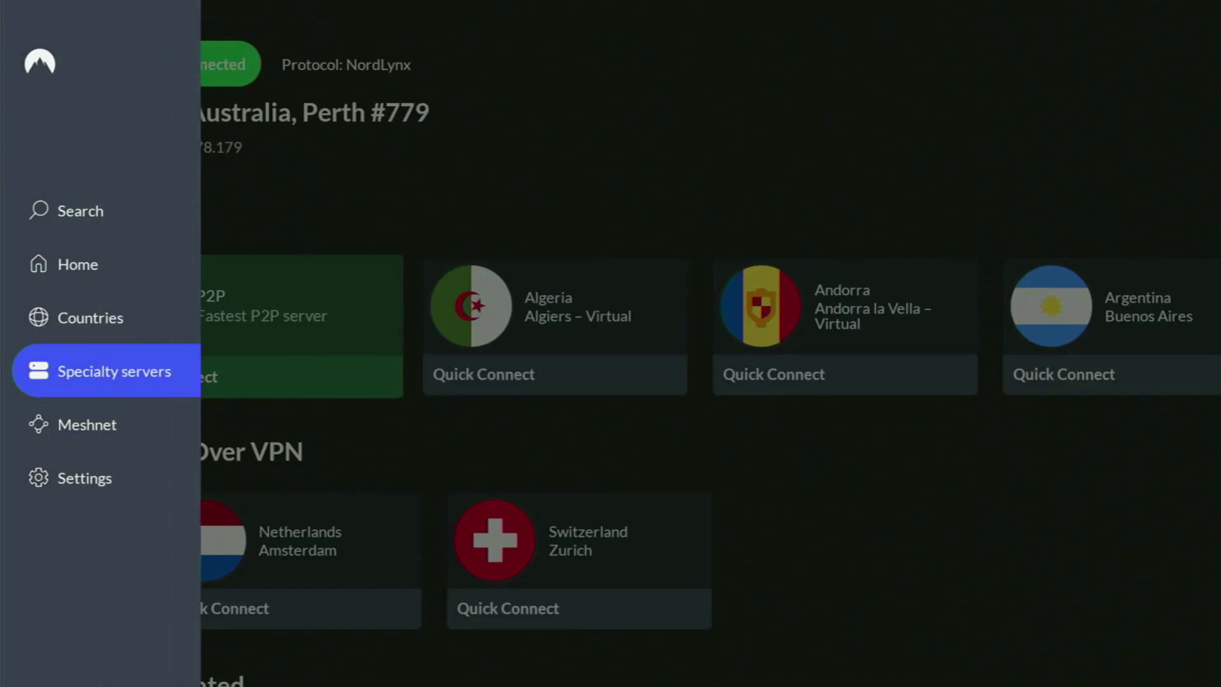
key("Up")
key("Right")
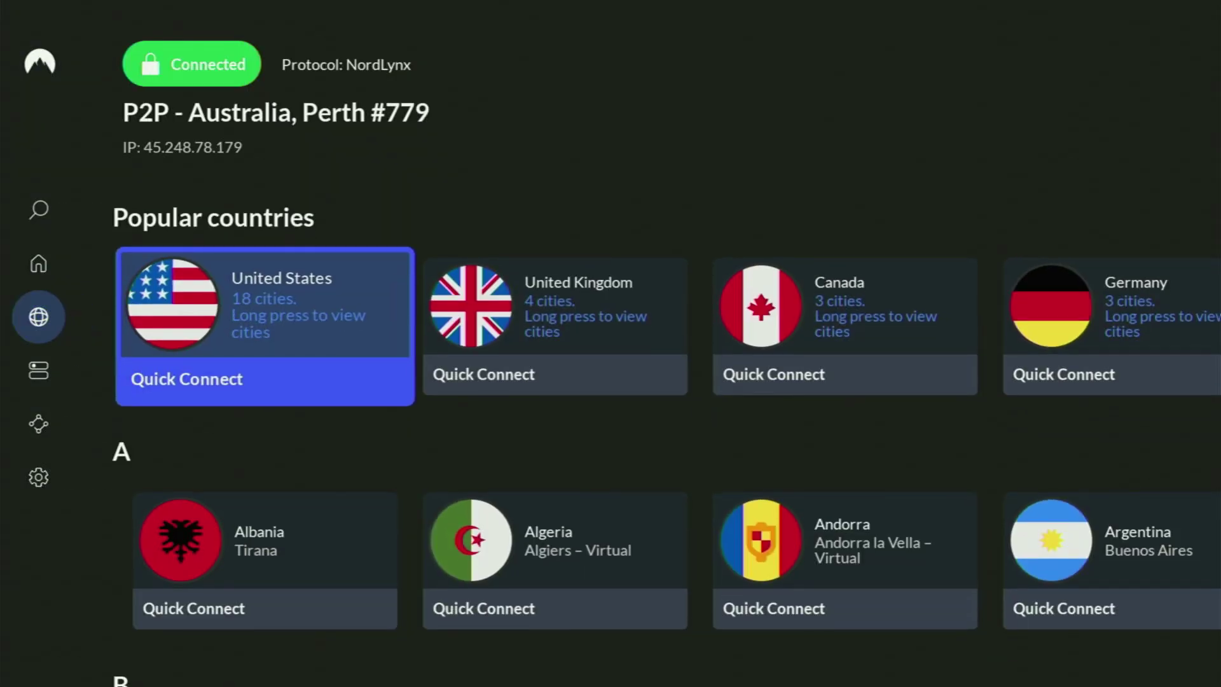
key("Right")
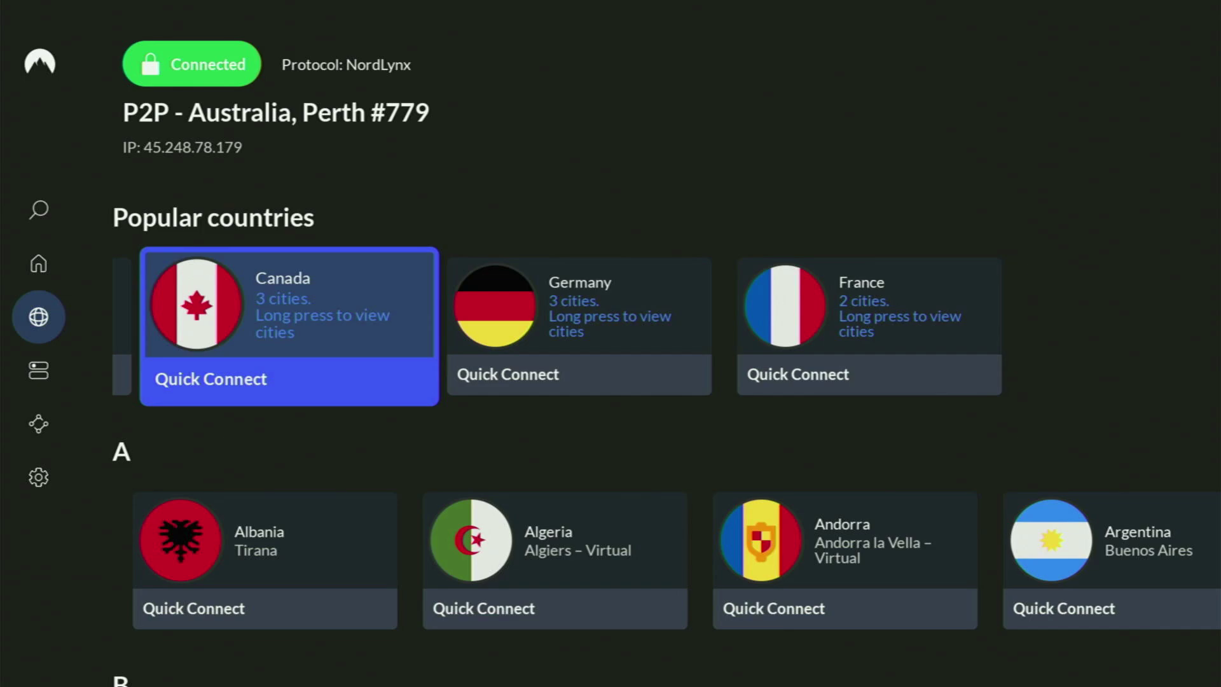
key("Right")
key("Right")
key("Return")
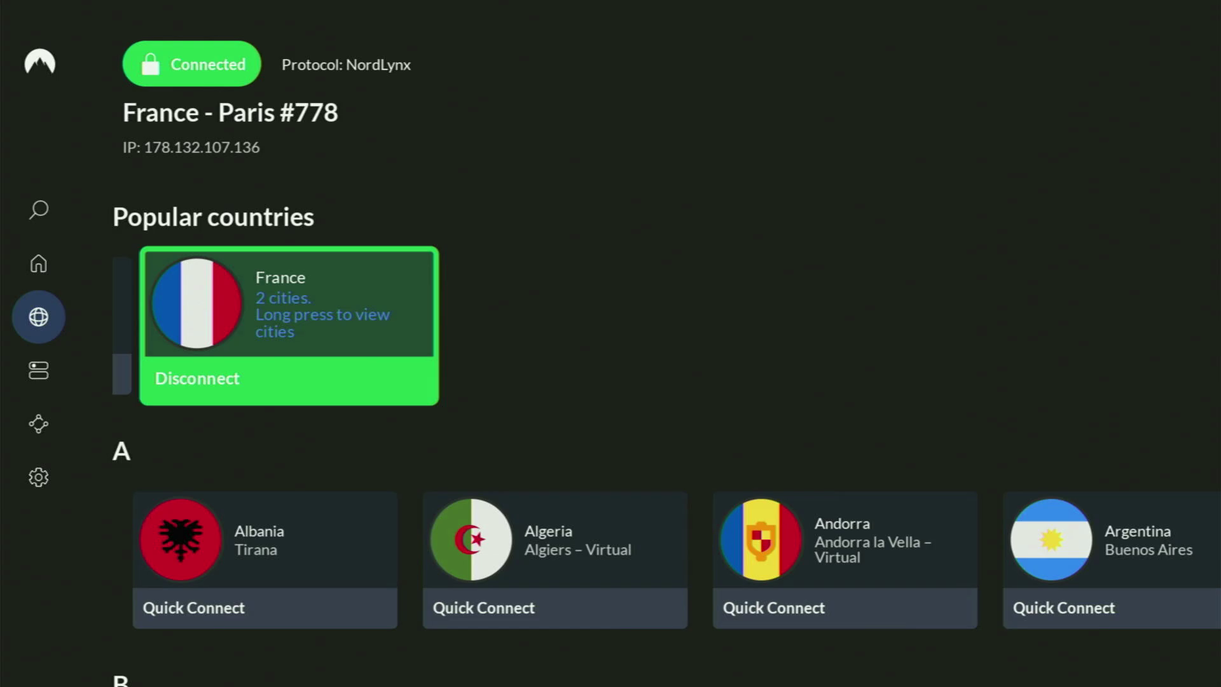
Scroll down the country list to the U - V section and United States
key("Down")
key("Down")
key("Down")
key("Down")
key("Down")
key("Down")
key("Down")
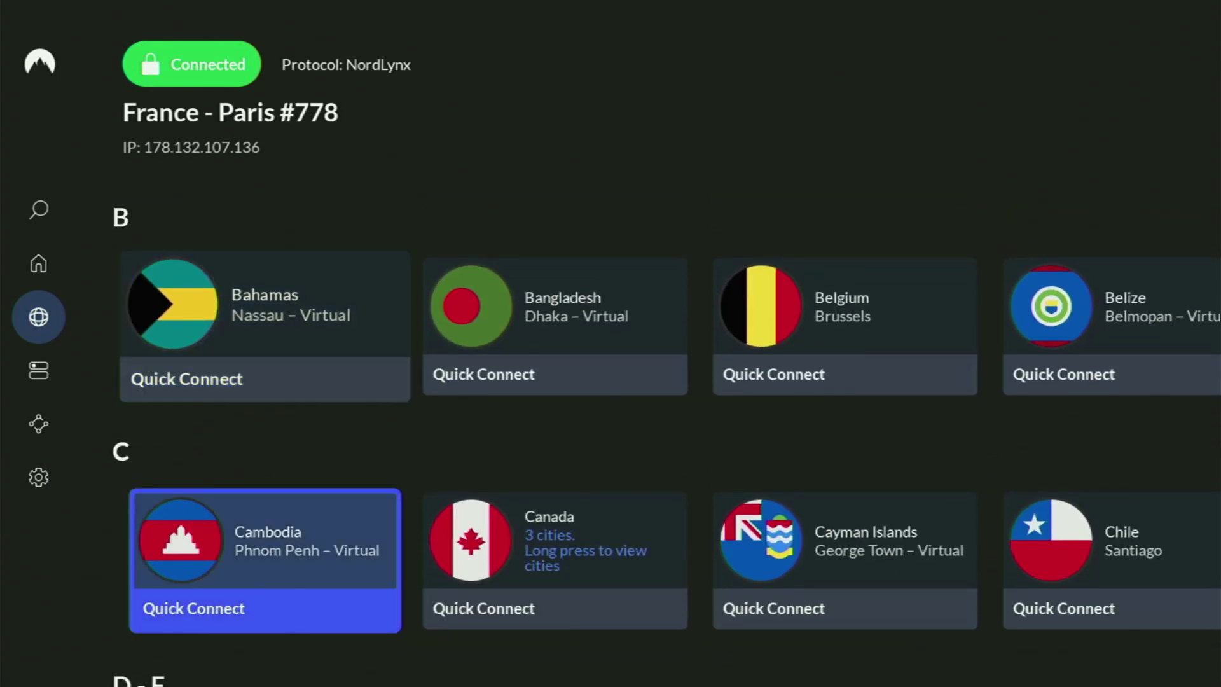
key("Down")
key("Down")
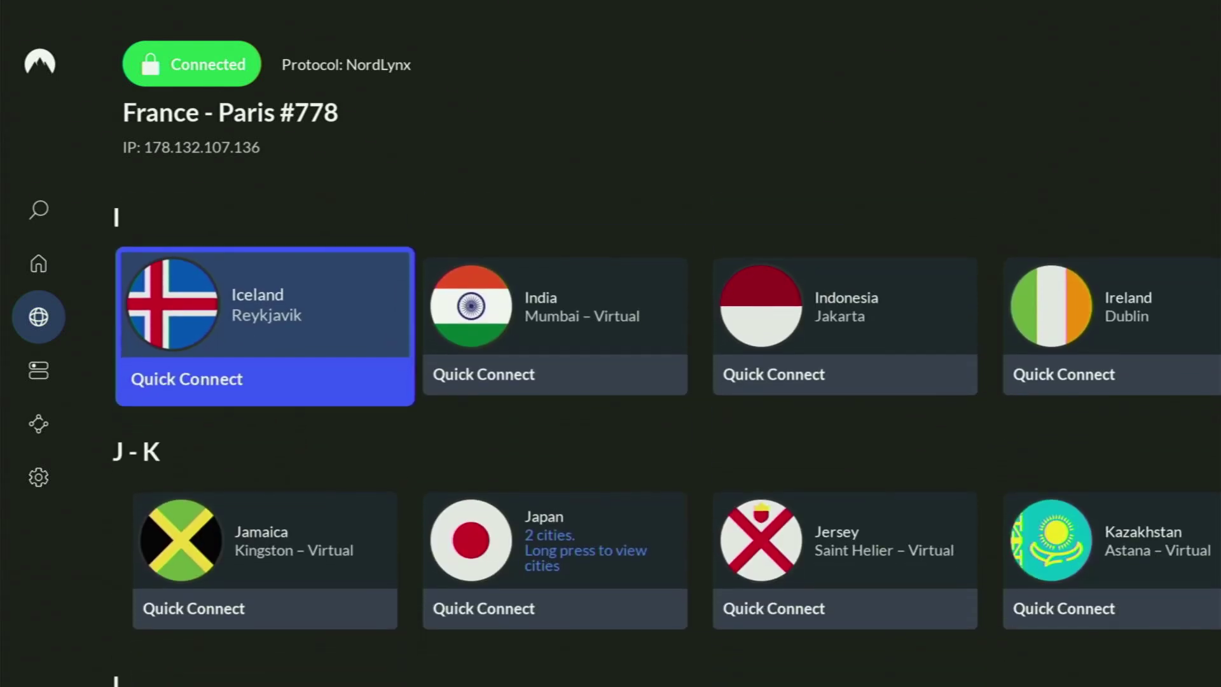
key("Down")
key("Down")
key("Down")
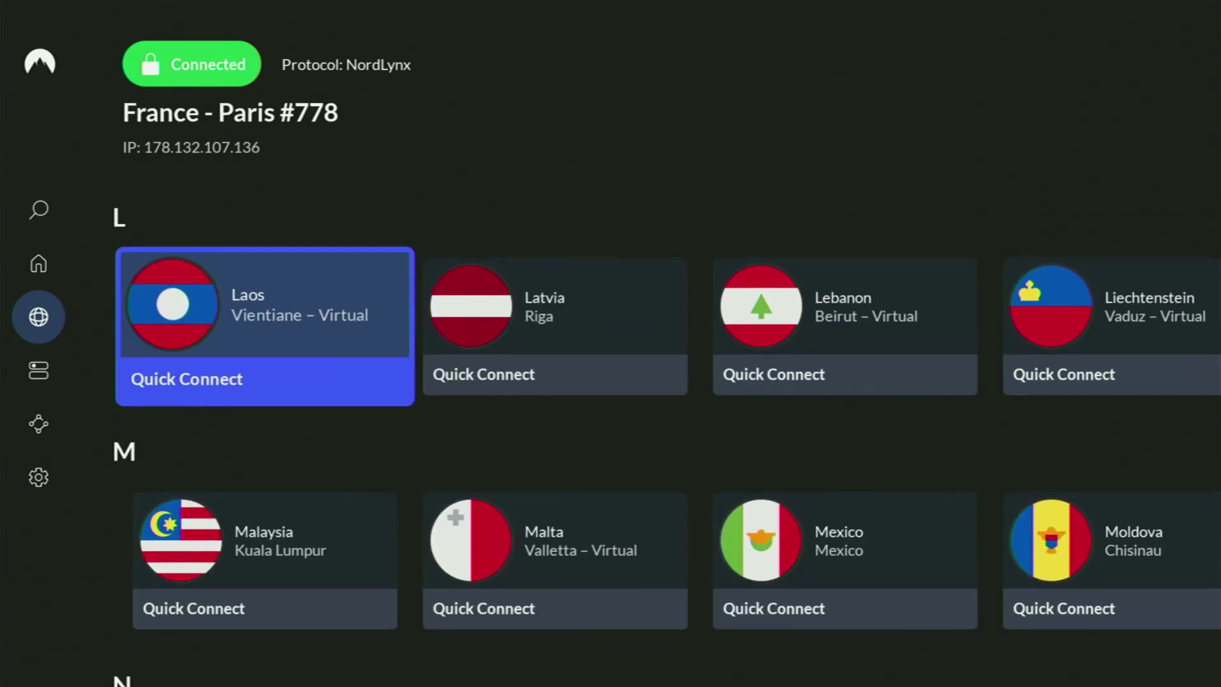
key("Down")
key("Down")
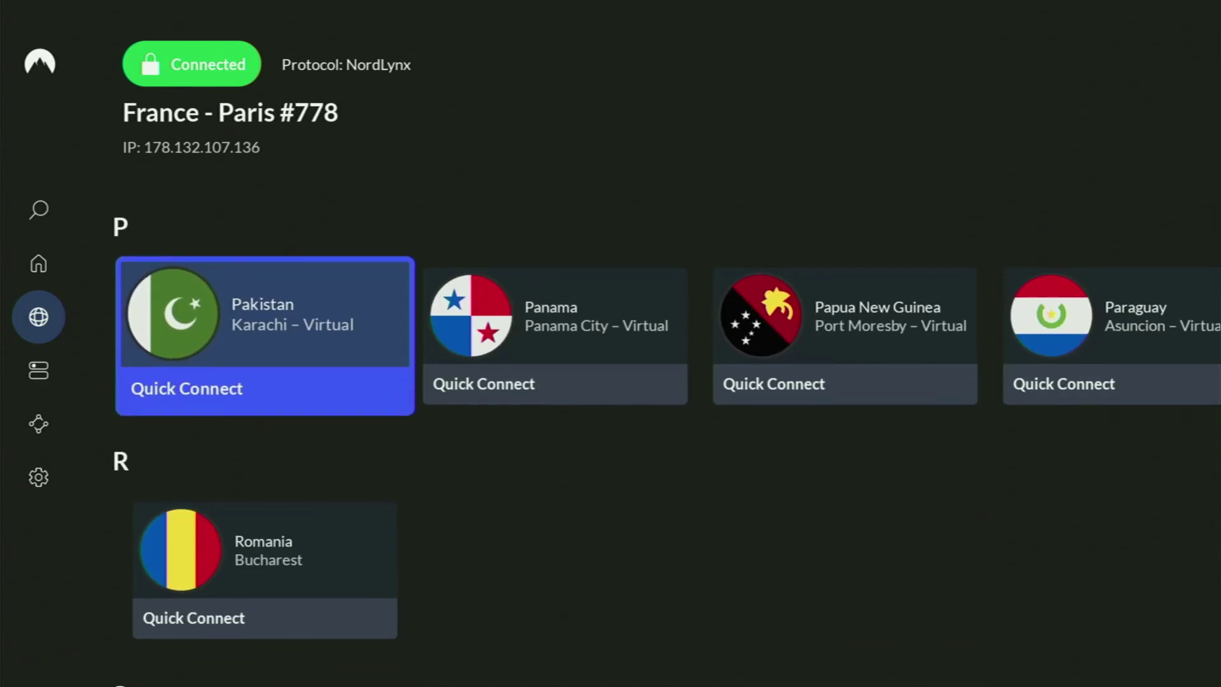
key("Down")
key("Down")
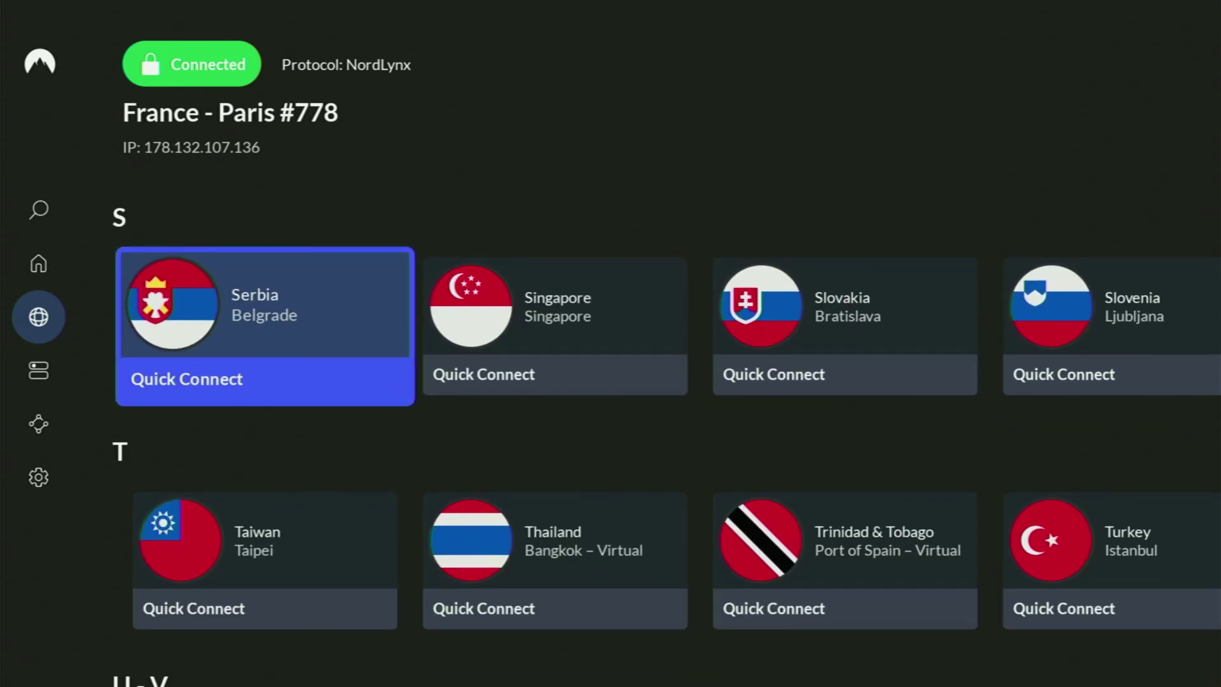
left_click(264, 541)
left_click(264, 540)
key("Right")
key("Right")
key("Right")
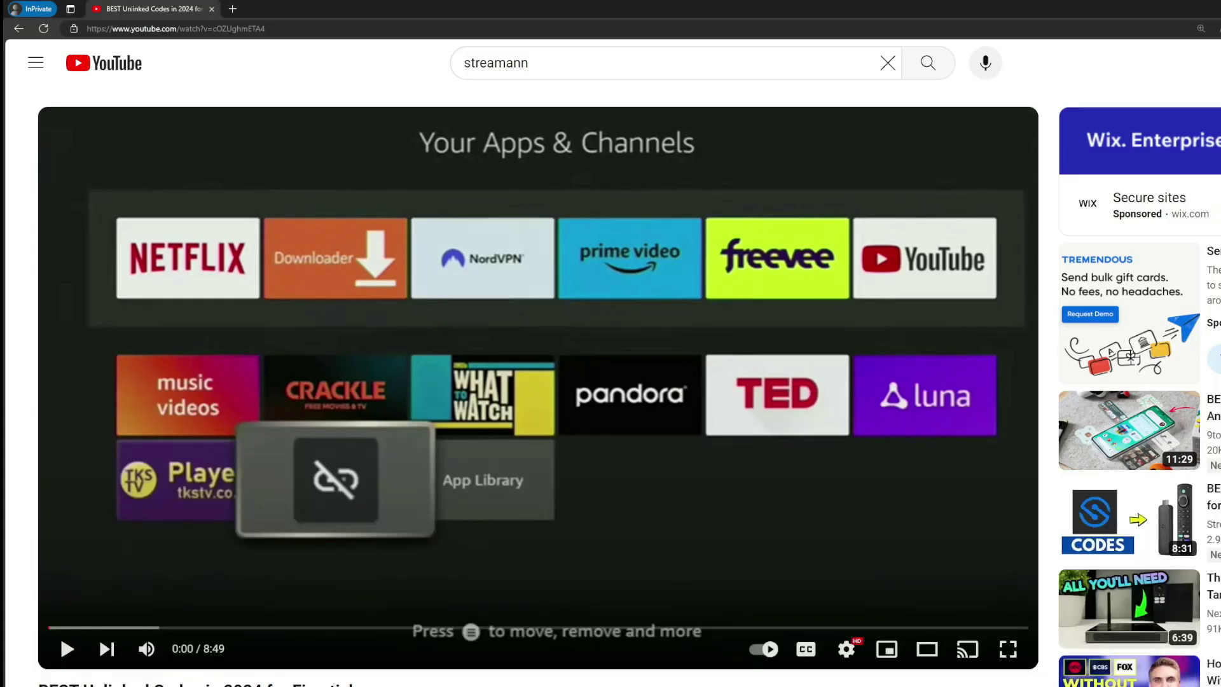
Expand the description, scroll to comments, and open the pinned topvpnoffer.com NordVPN link
scroll(534, 381, "down", 7)
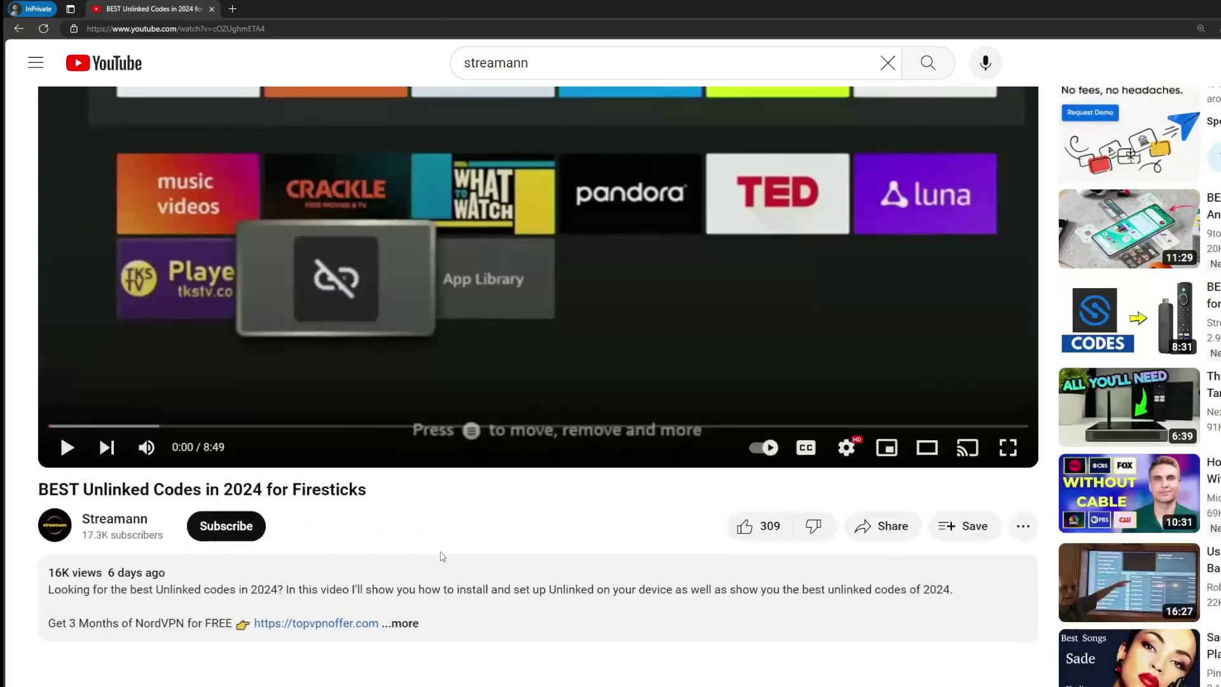
left_click(403, 378)
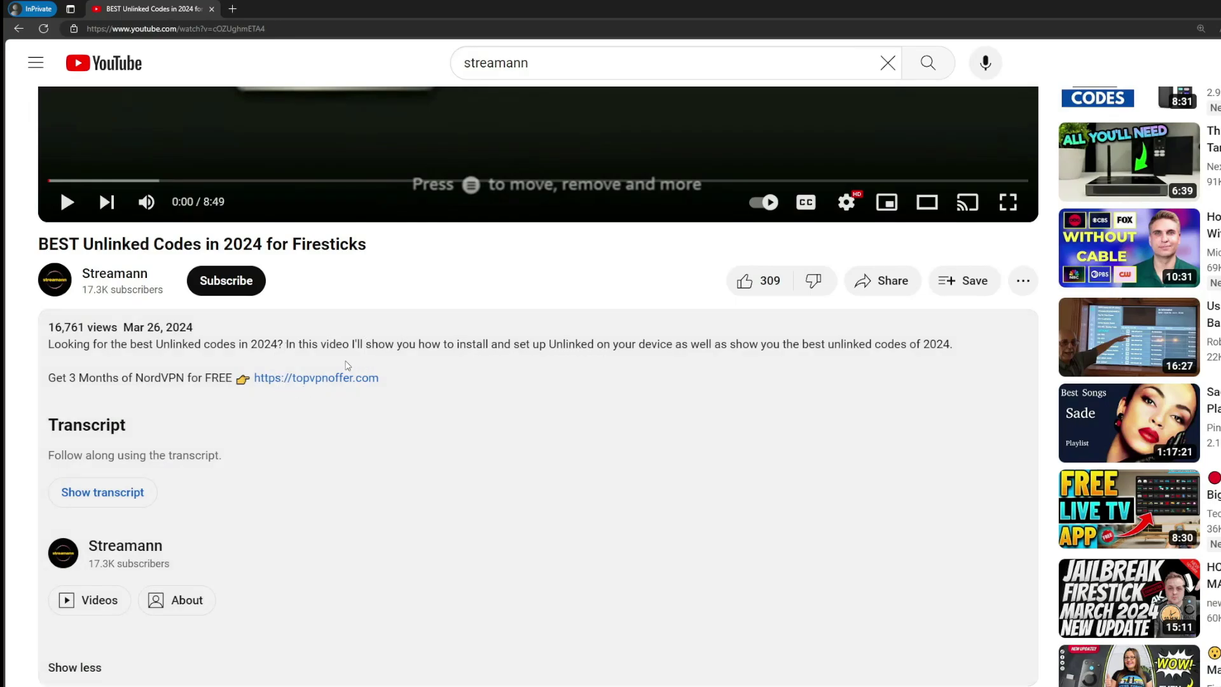
scroll(304, 409, "down", 5)
left_click_drag(418, 549, 293, 548)
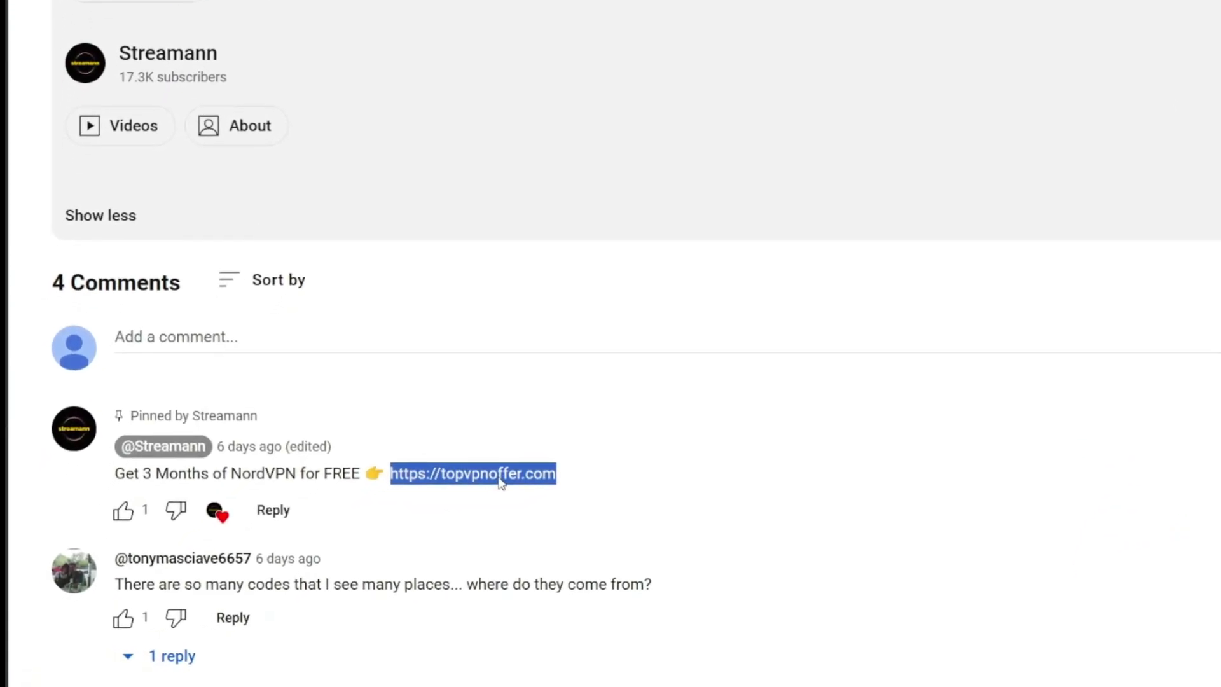
left_click(475, 494)
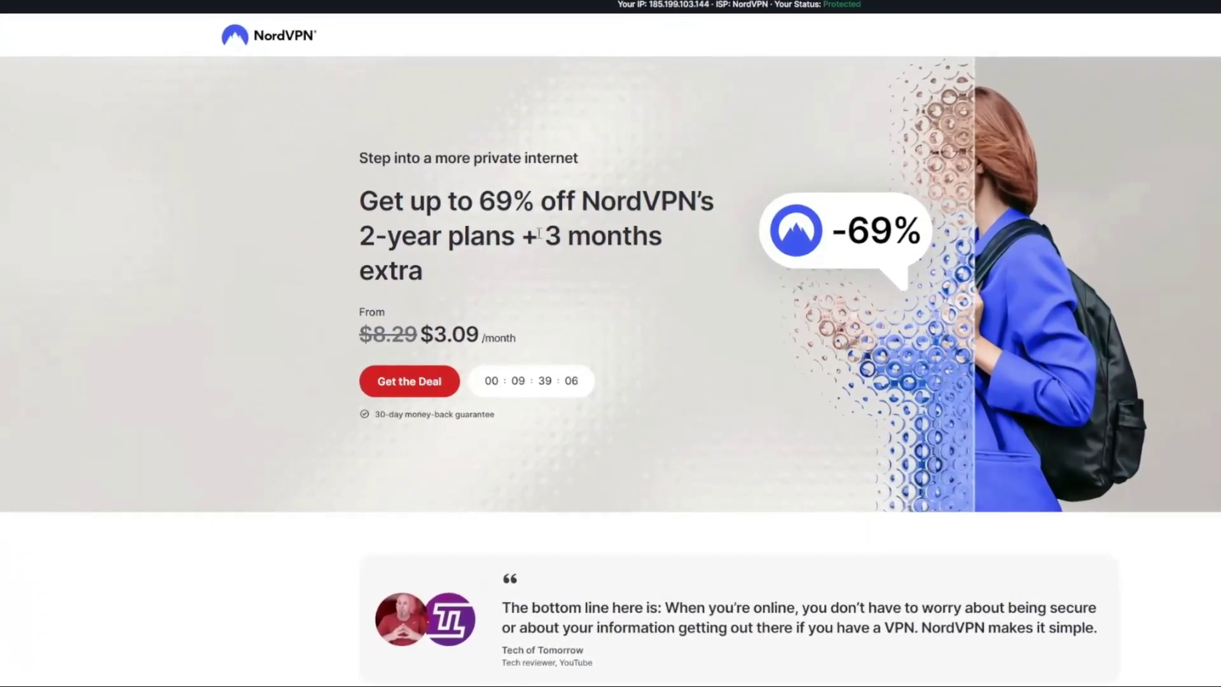
left_click_drag(540, 236, 667, 272)
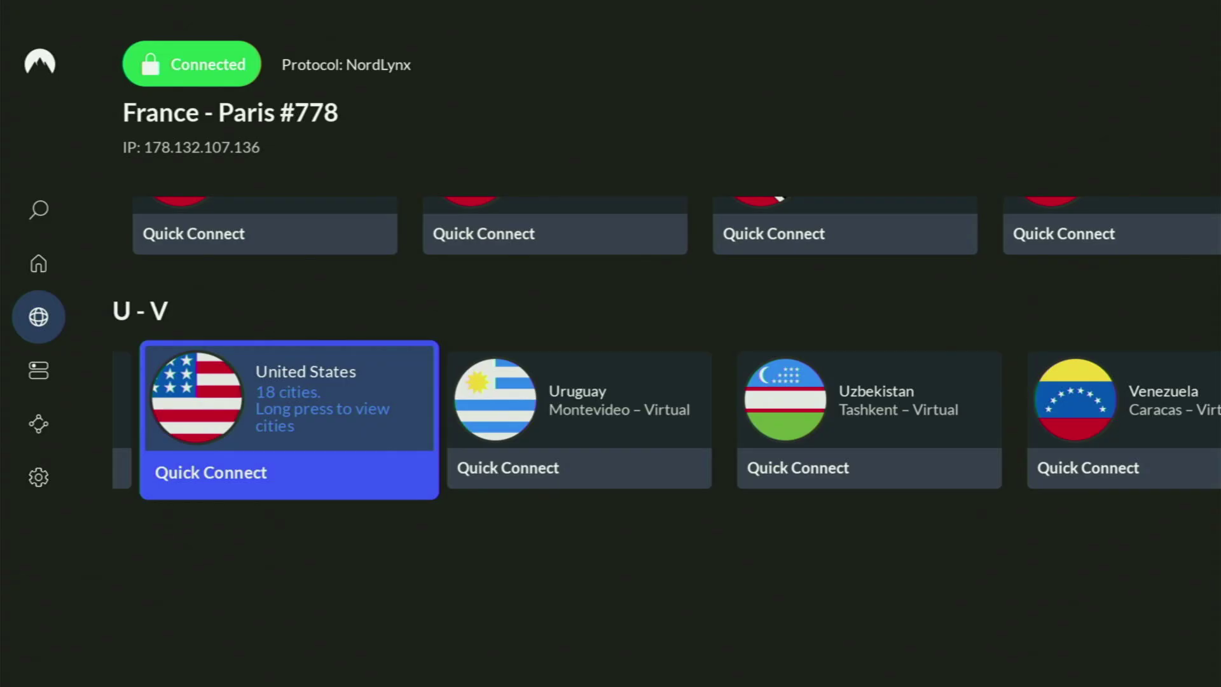
Go Home, open the full installed apps list and select Downloader
key("Home")
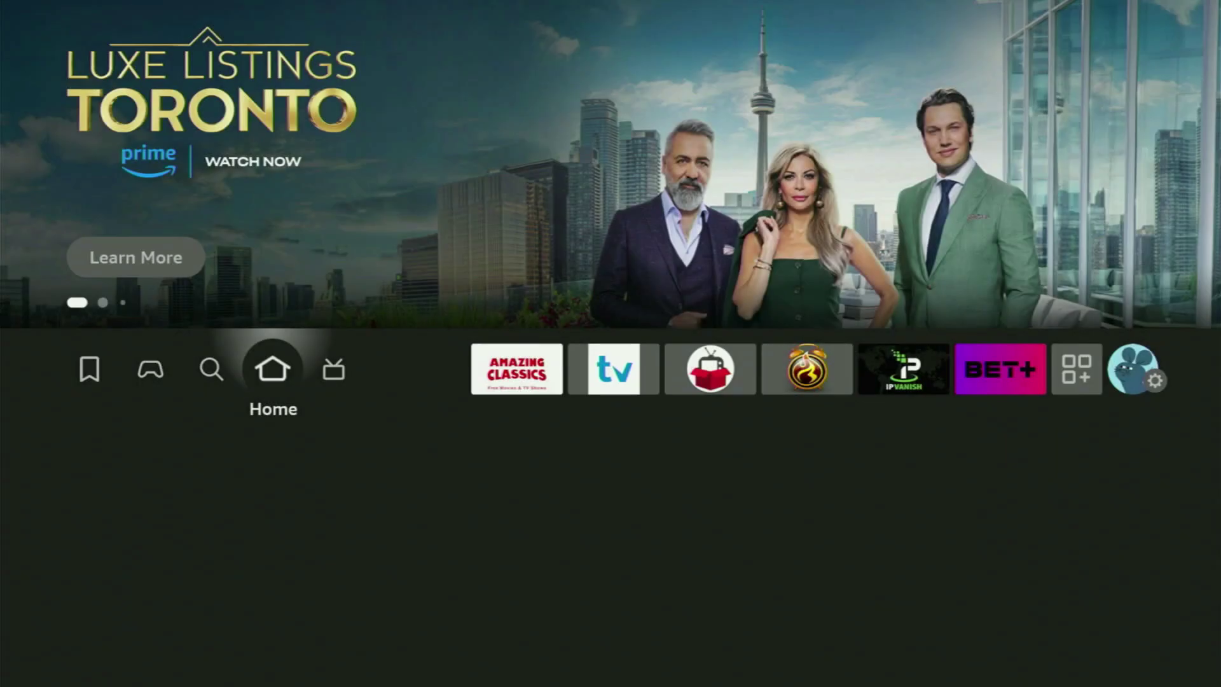
key("Right")
key("Right")
key("Right")
key("Right")
key("Right")
key("Right")
key("Right")
key("Right")
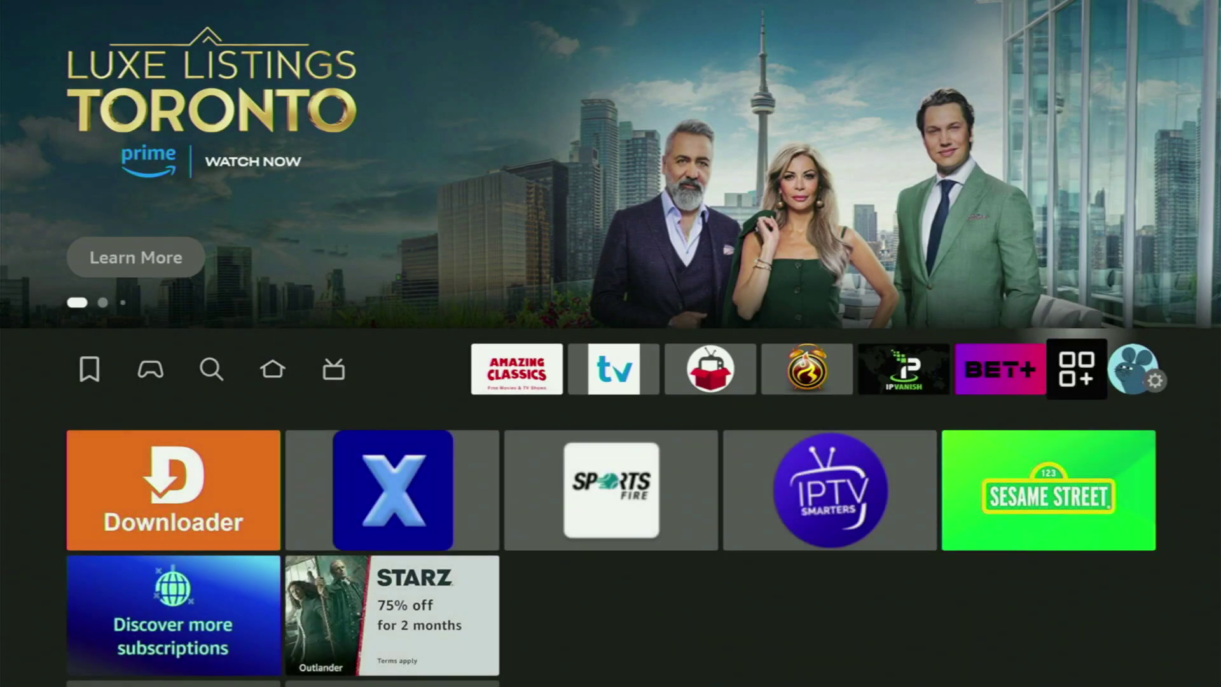
key("Return")
key("Down")
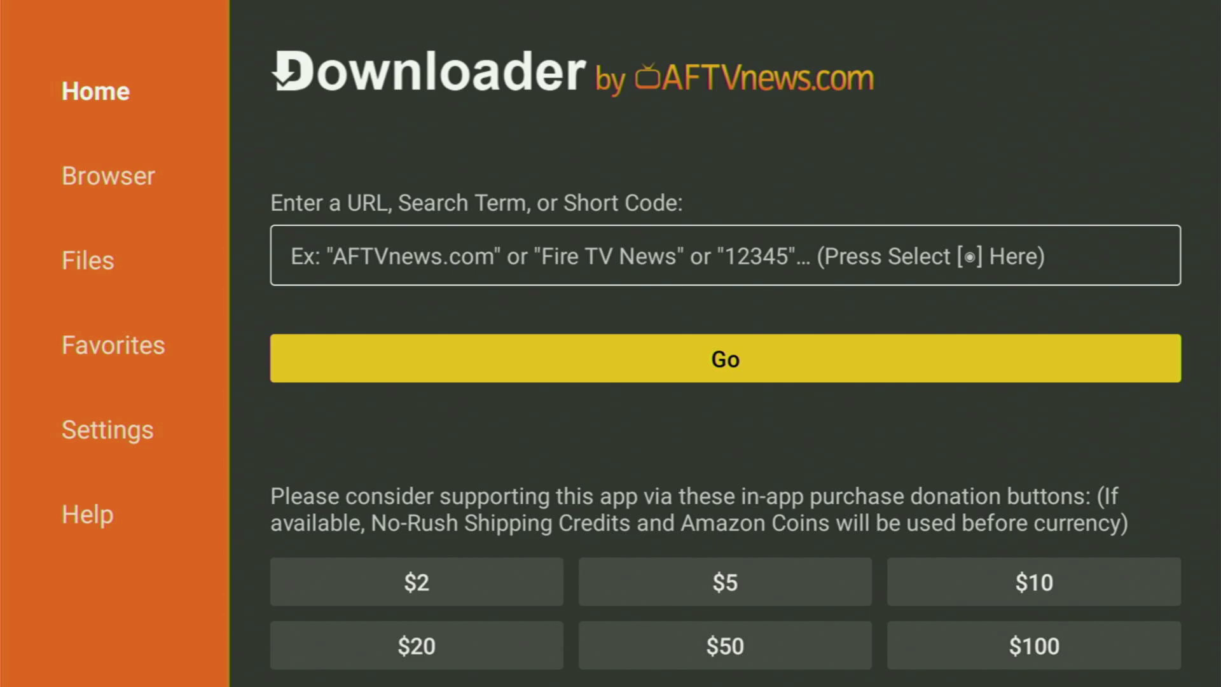
Select Downloader's Home section and bring up the keyboard for the URL field
key("Left")
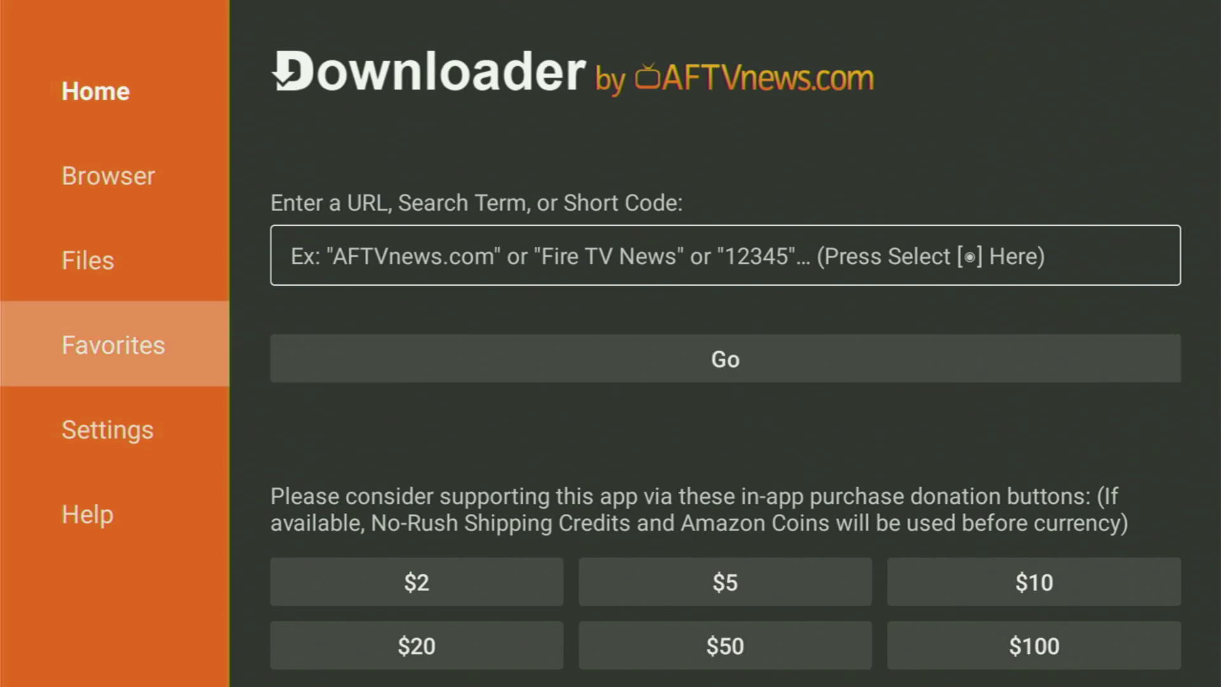
key("Up")
key("Up")
key("Up")
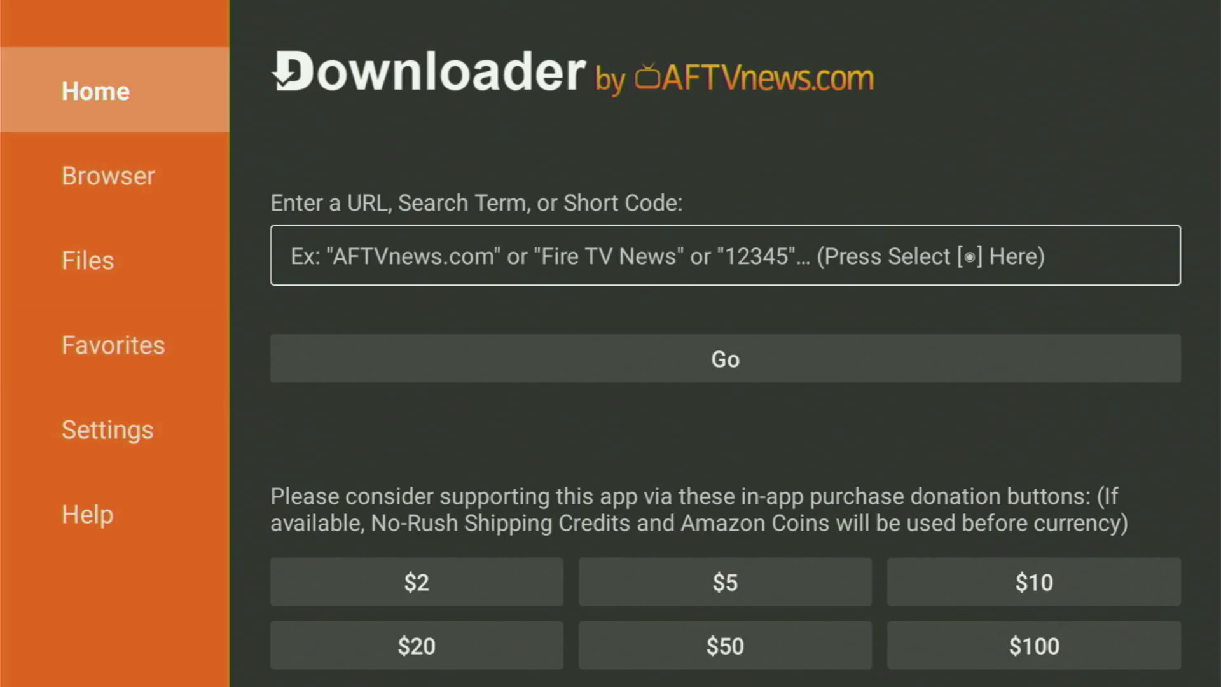
key("Right")
key("Return")
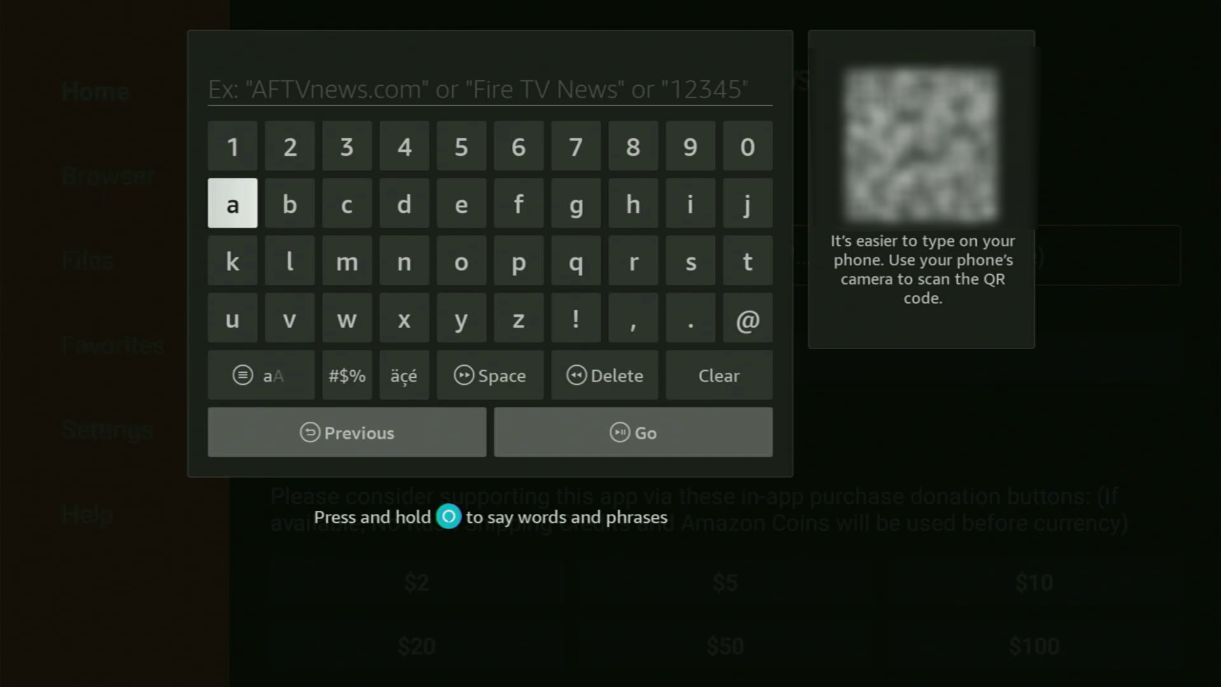
Enter the short code 912526 on the on-screen keyboard
key("Up")
key("Left")
key("Left")
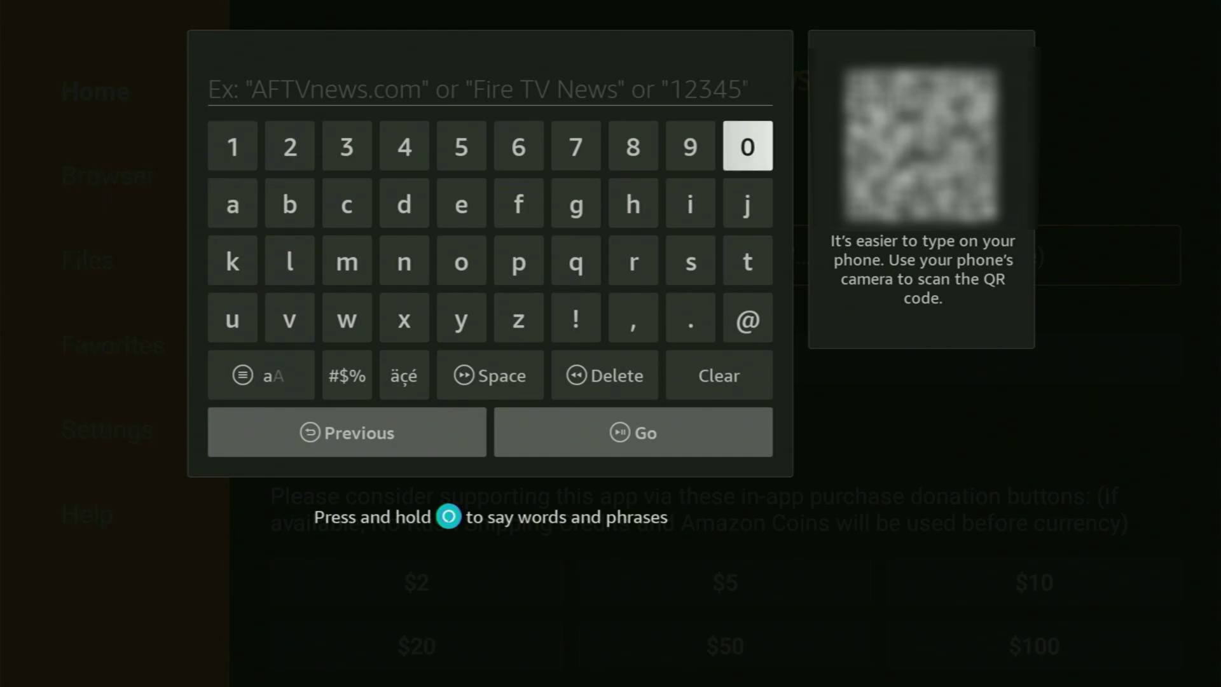
key("Return")
key("Left")
key("Left")
key("Left")
key("Left")
key("Left")
key("Left")
key("Left")
key("Left")
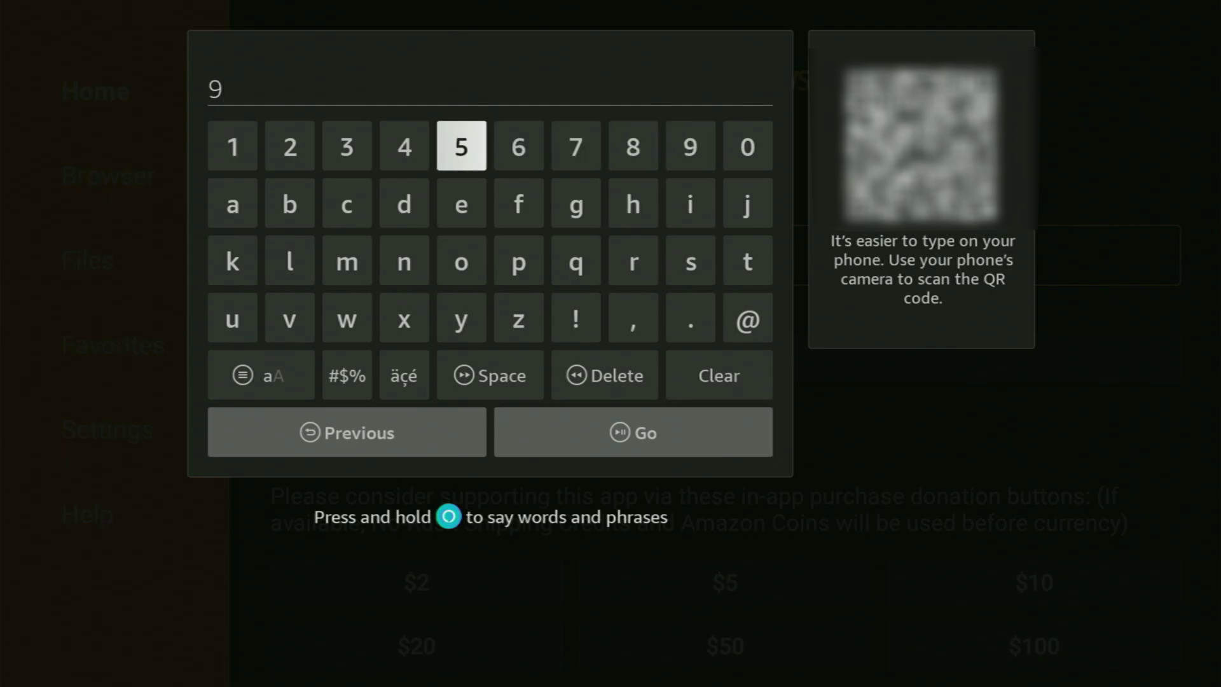
key("Return")
key("Right")
key("Return")
key("Right")
key("Right")
key("Right")
key("Return")
key("Left")
key("Left")
key("Left")
key("Return")
key("Right")
key("Right")
key("Right")
key("Right")
key("Return")
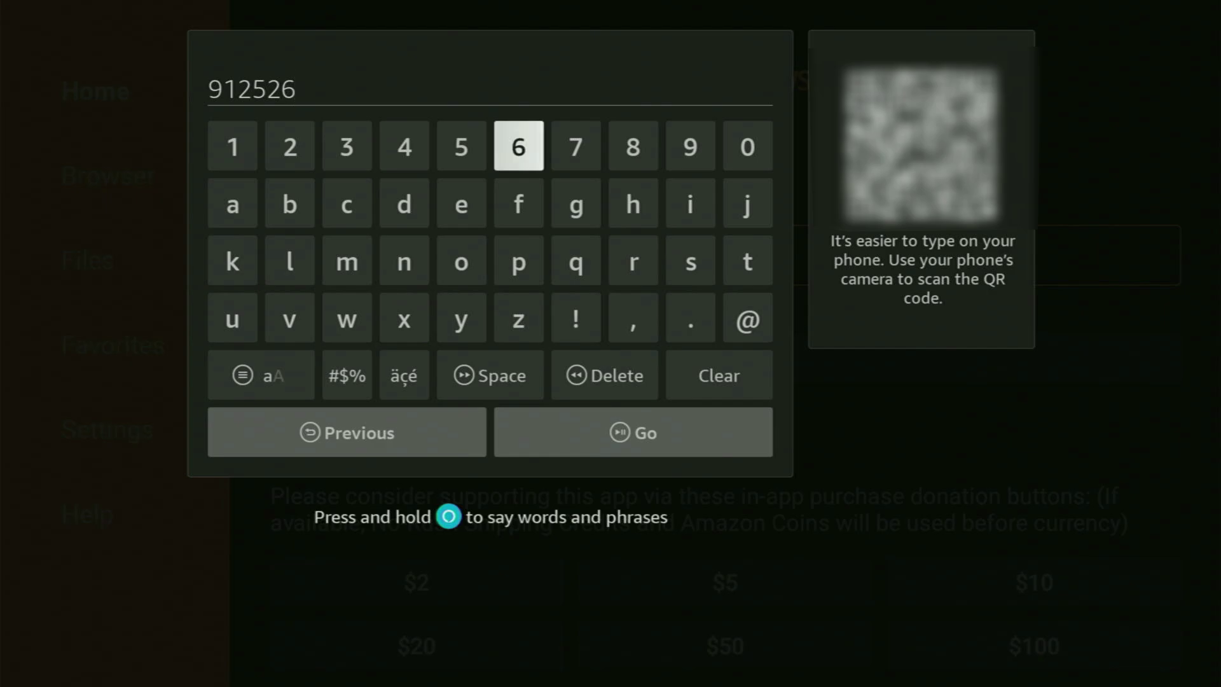
Move focus down to the Go button to submit the code
key("Down")
key("Down")
key("Left")
key("Down")
key("Down")
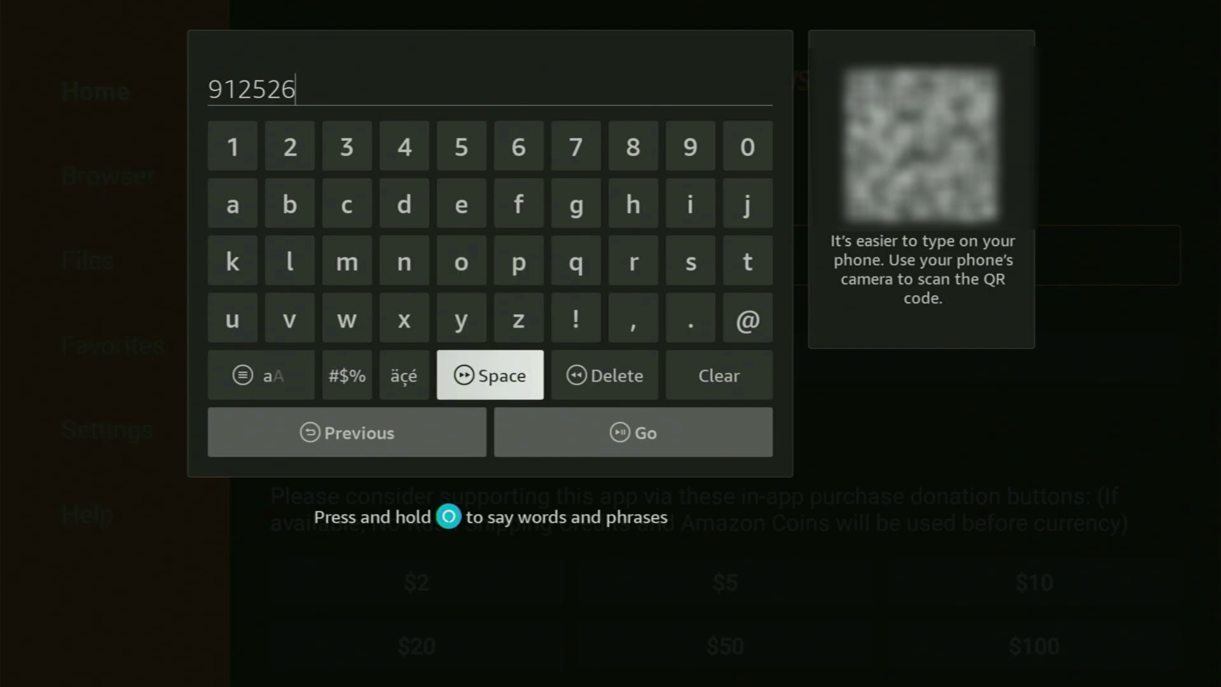
key("Down")
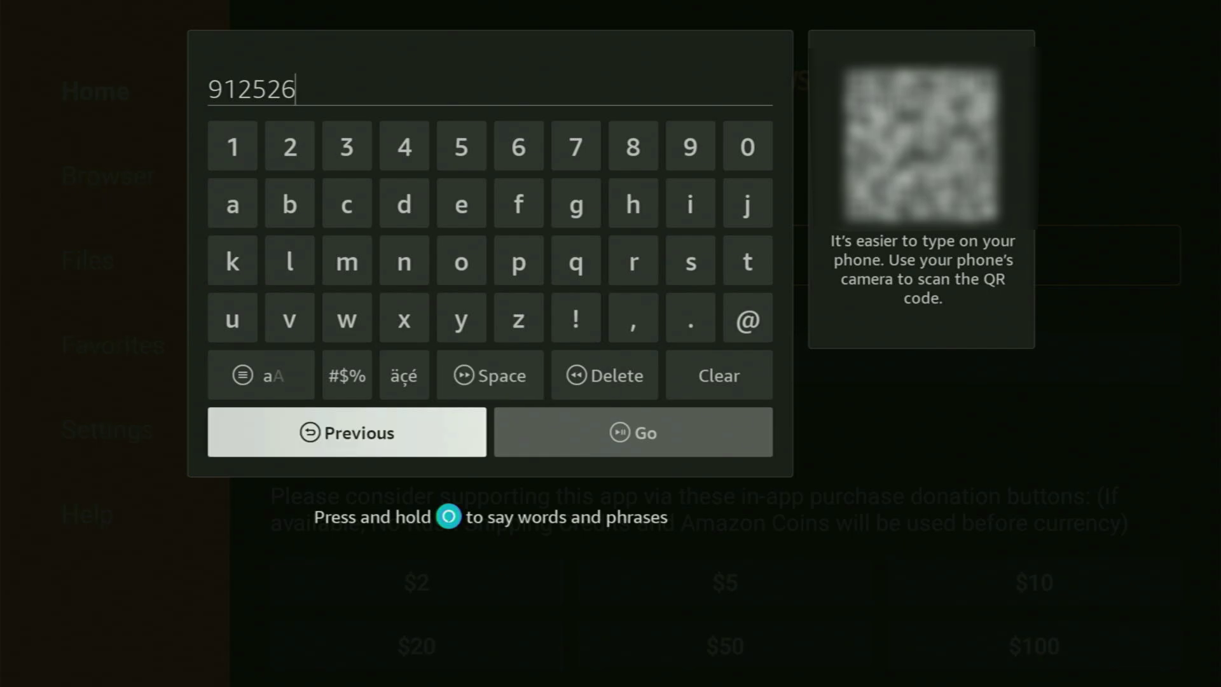
key("Right")
Submit code 912526 and switch the page to fullscreen while LiveNetTV_Amazon_1.6.5_Stable.apk downloads
key("Return")
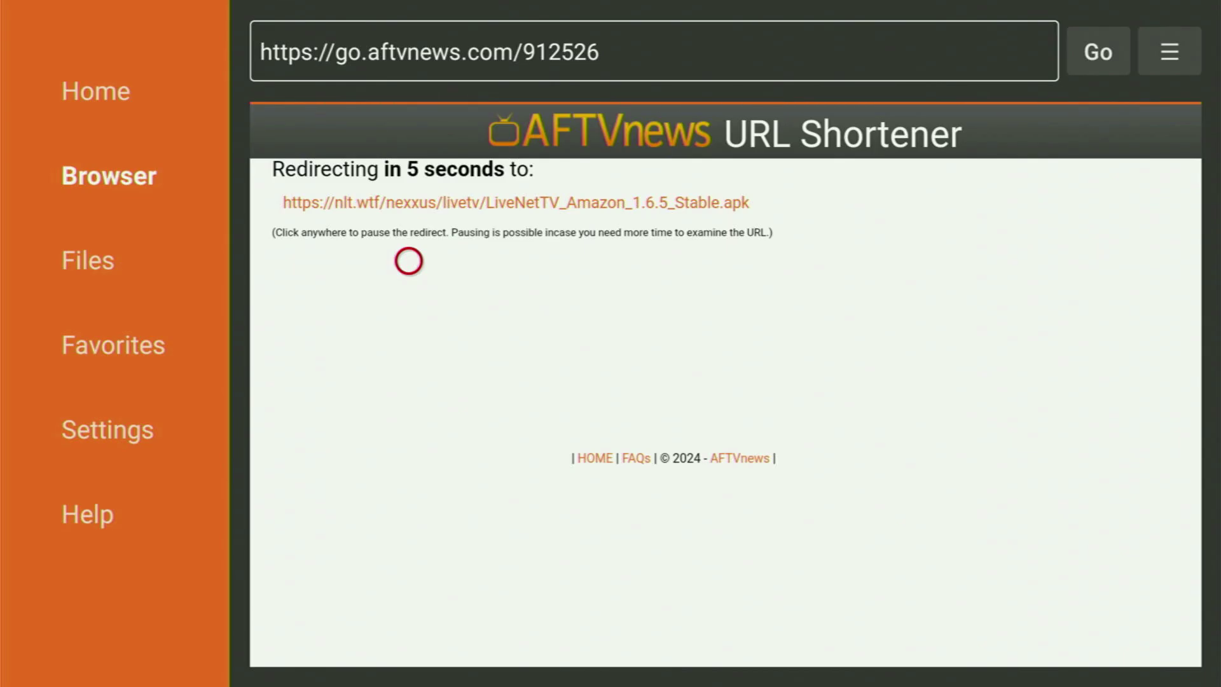
key("Menu")
key("Down")
key("Down")
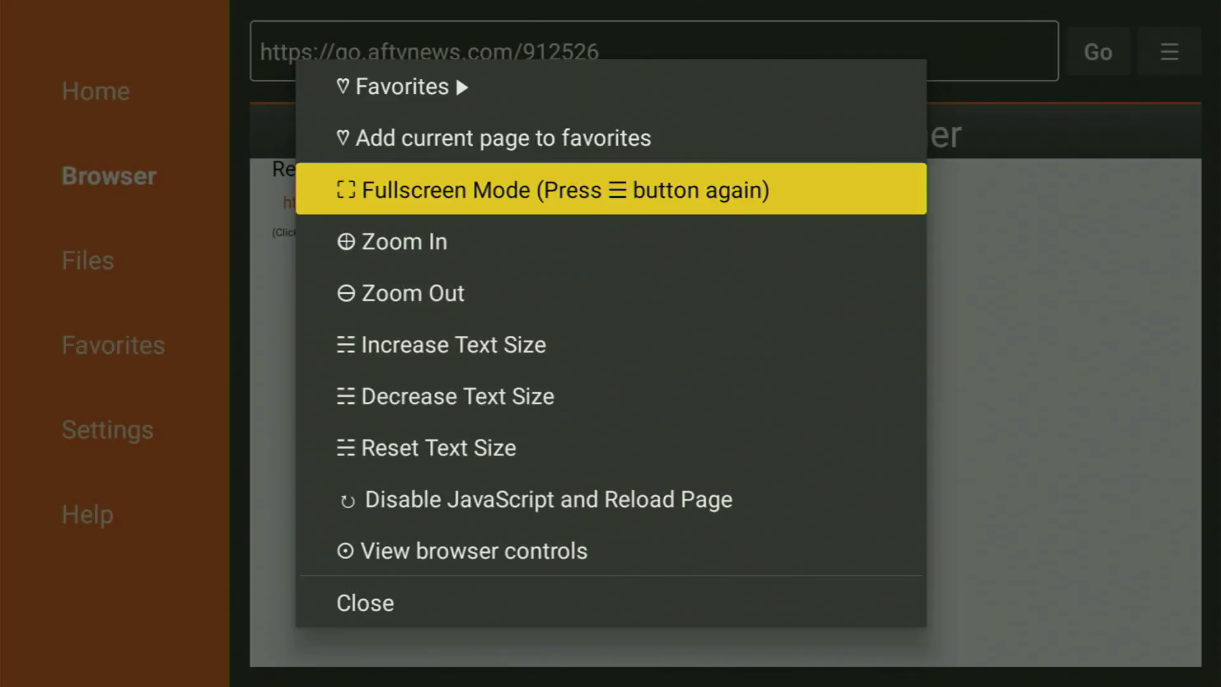
key("Return")
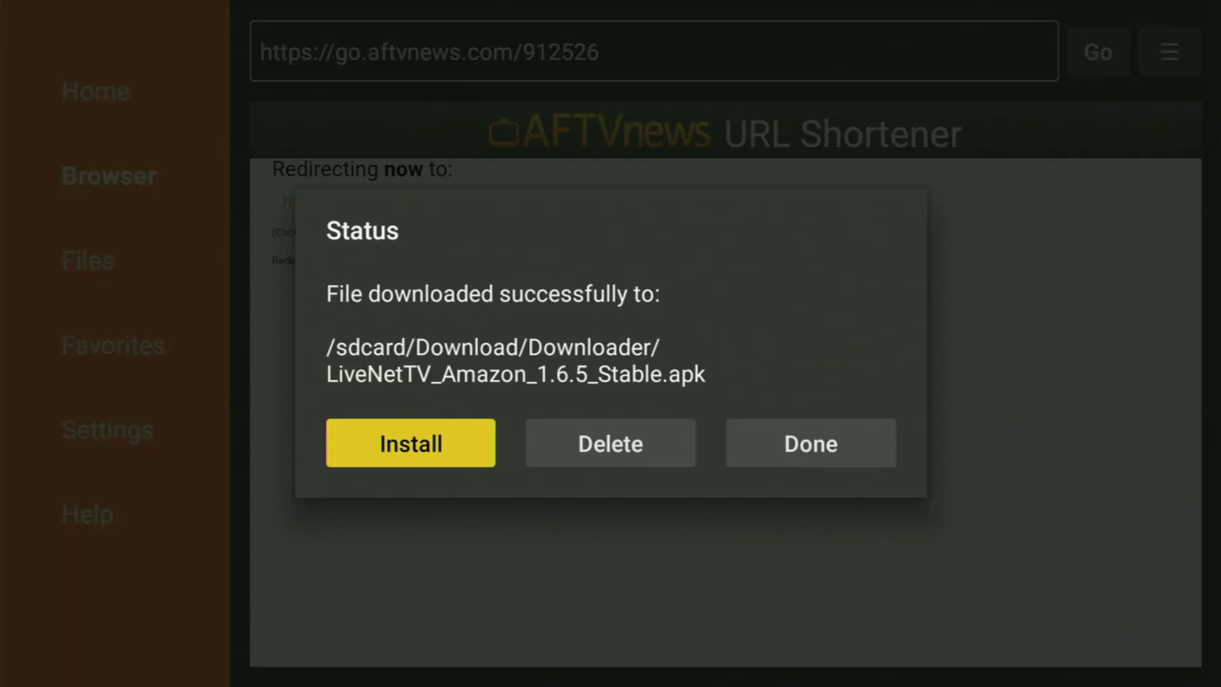
Install the downloaded Live NetTV APK from the Status dialog and confirm the installer
key("Return")
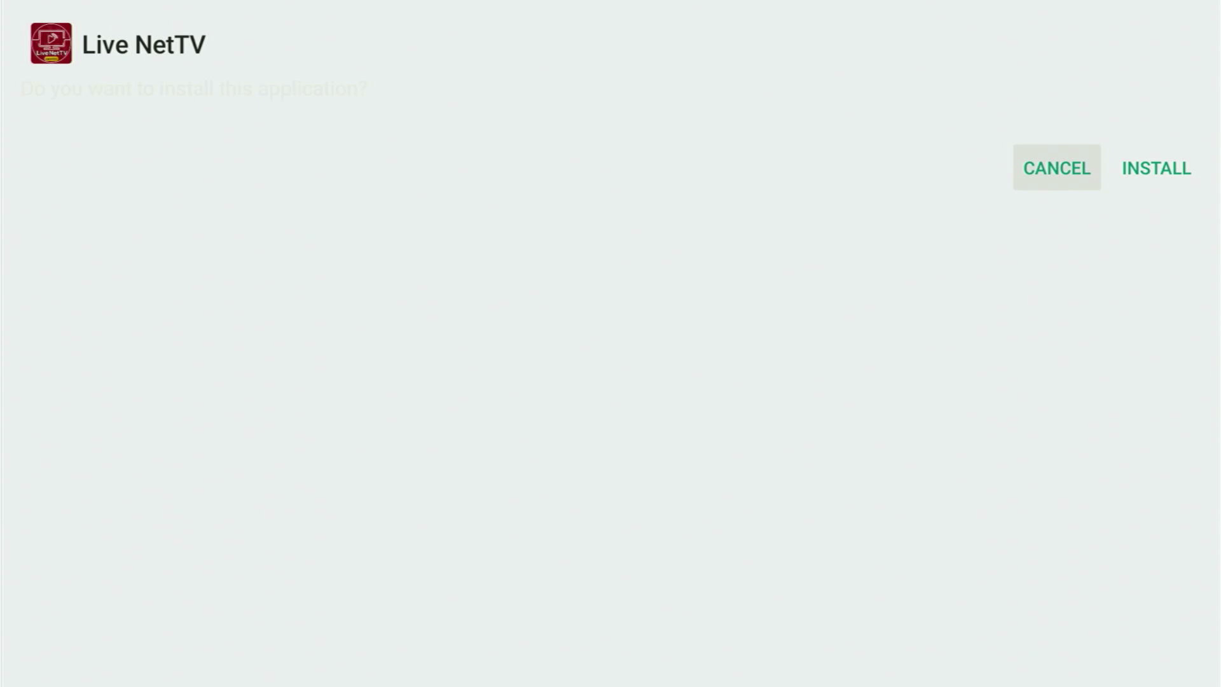
key("Right")
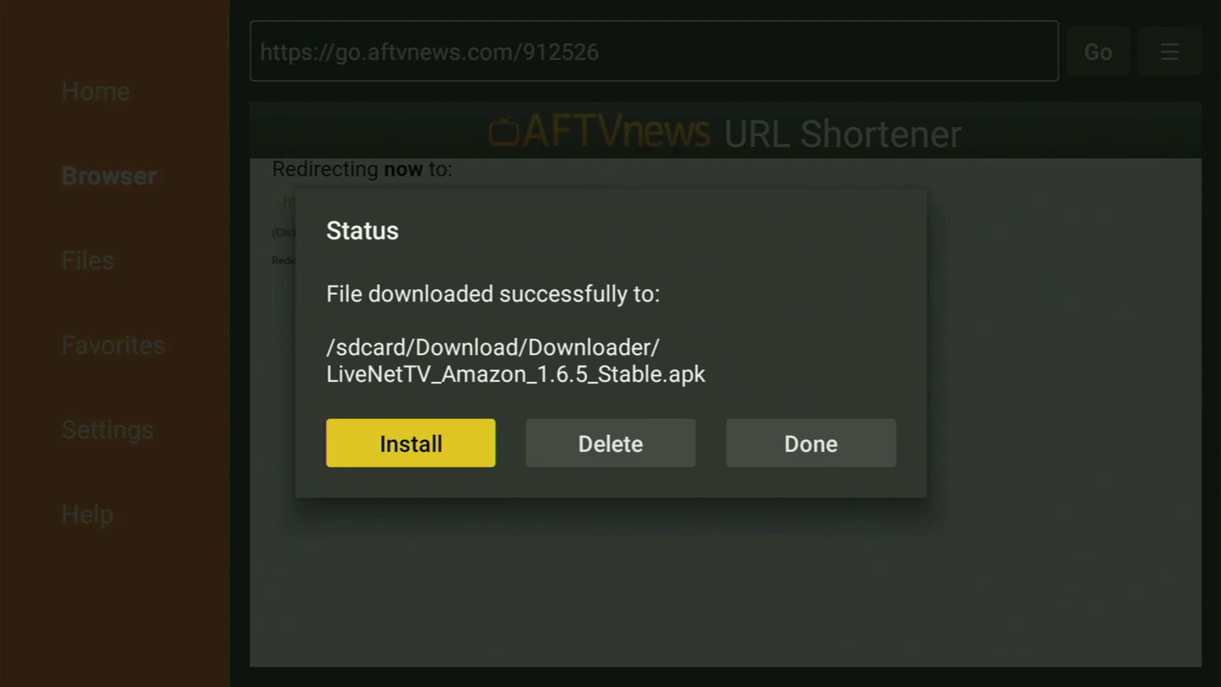
Delete LiveNetTV_Amazon_1.6.5_Stable.apk and confirm the deletion
key("Right")
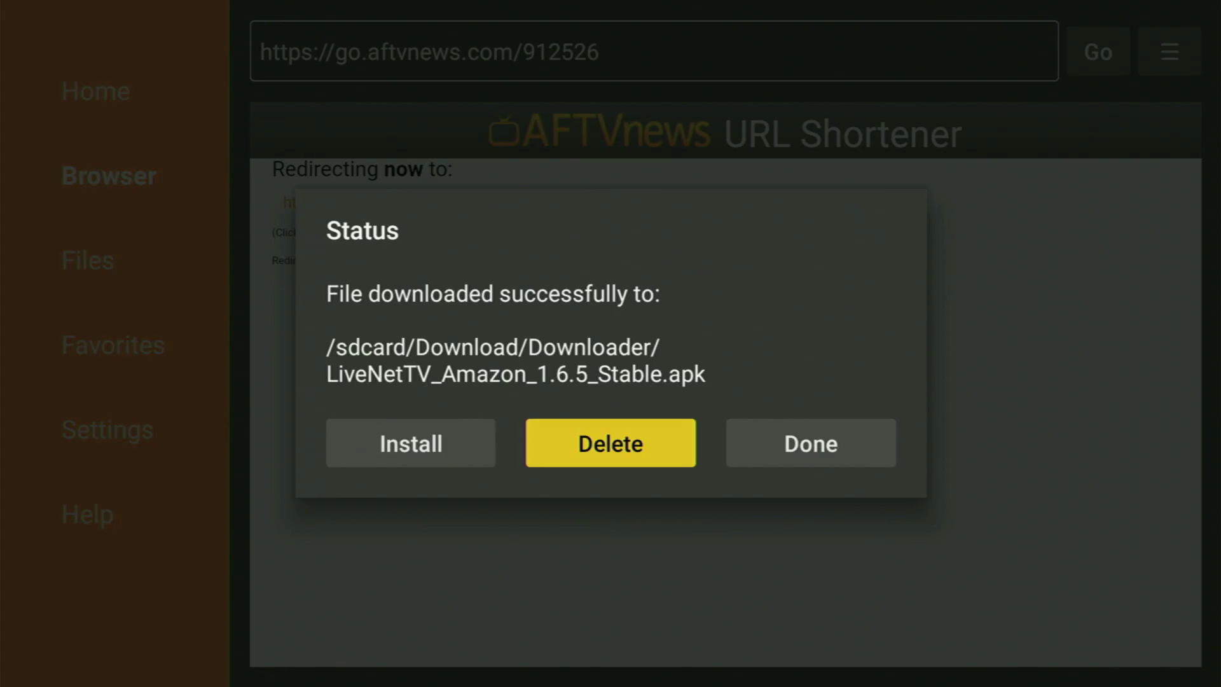
key("Return")
key("Left")
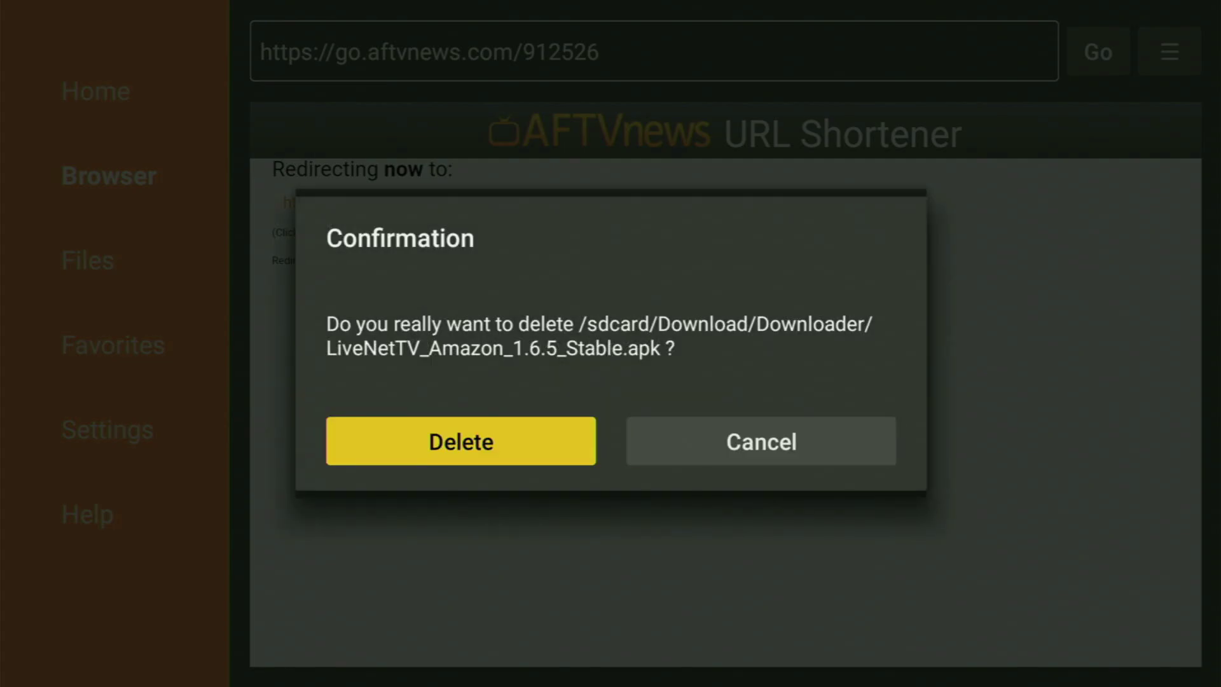
key("Return")
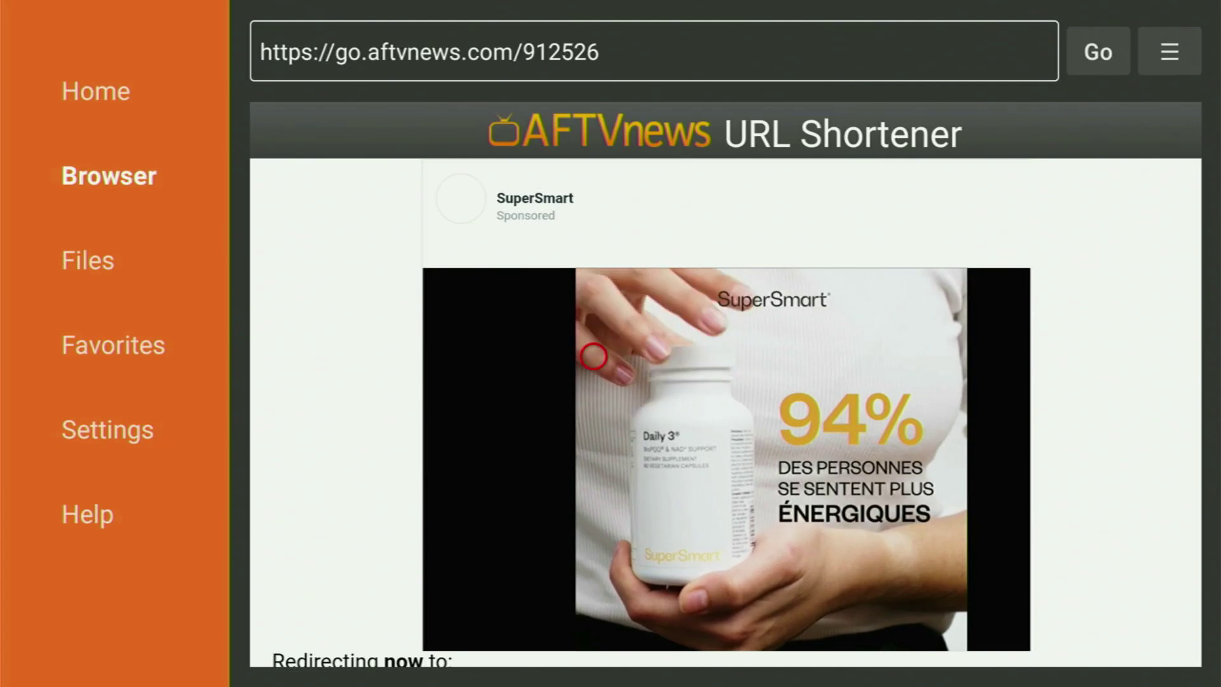
Go to the Fire TV Home screen and open Settings > My Fire TV > Developer options
key("Home")
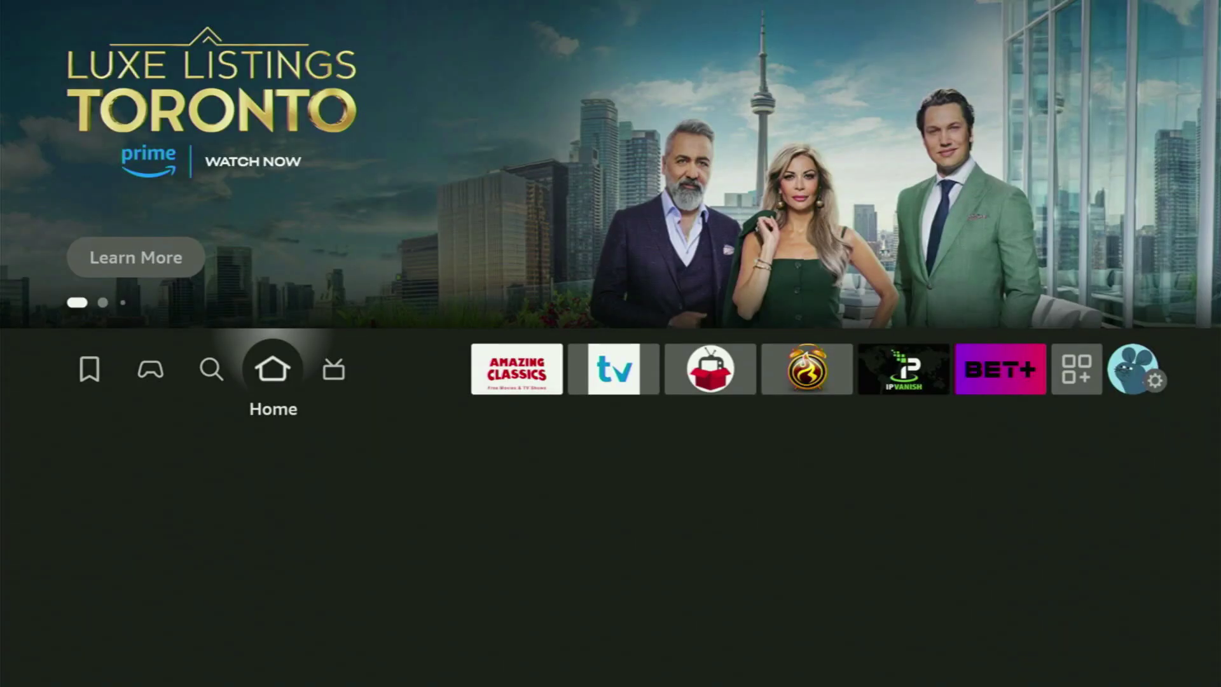
key("Right")
key("Right")
key("Right")
key("Right")
key("Right")
key("Right")
key("Right")
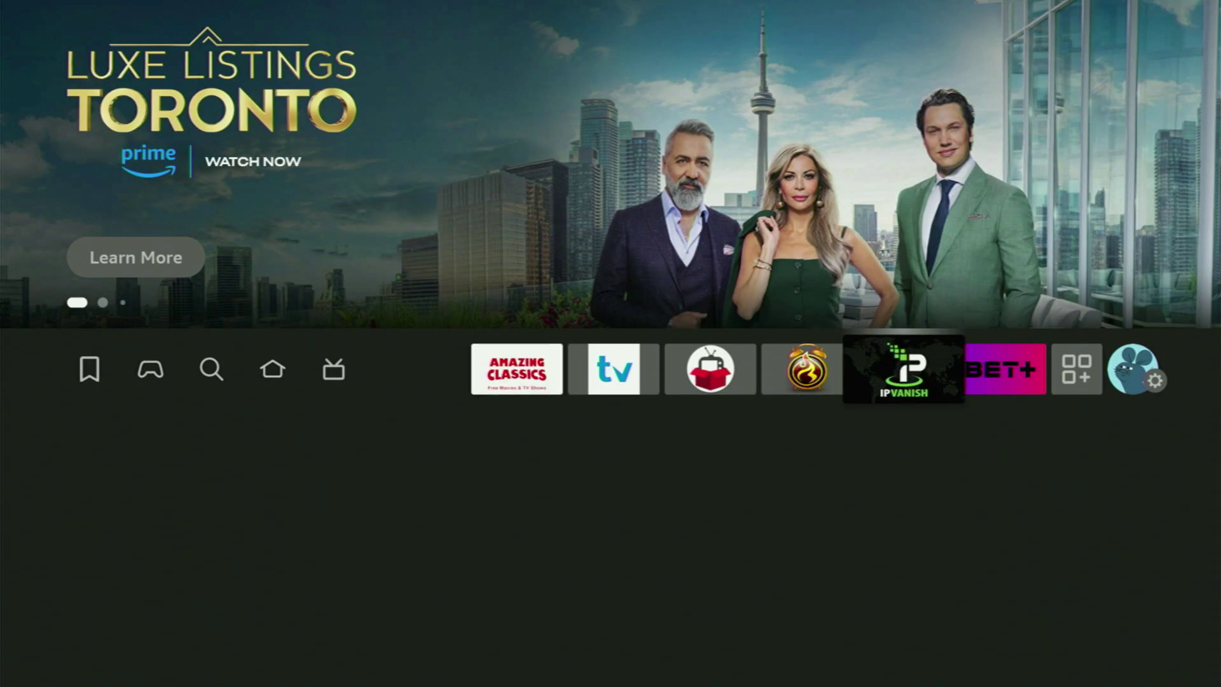
key("Right")
key("Right")
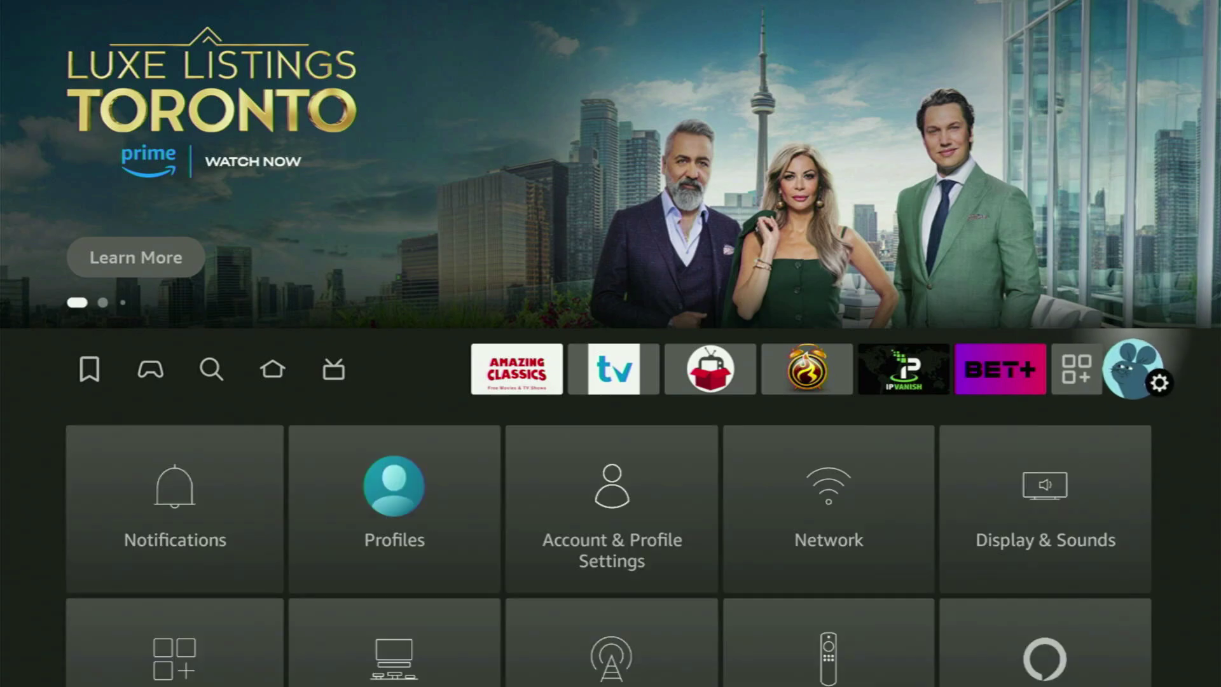
key("Down")
key("Down")
key("Down")
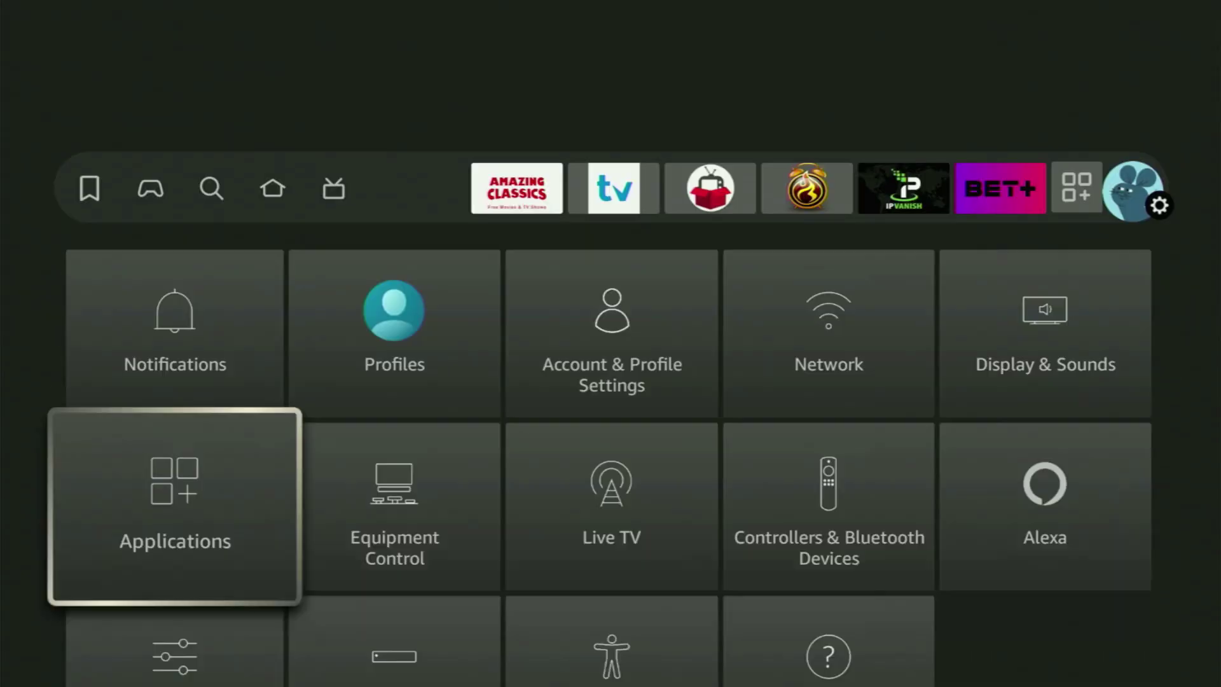
key("Right")
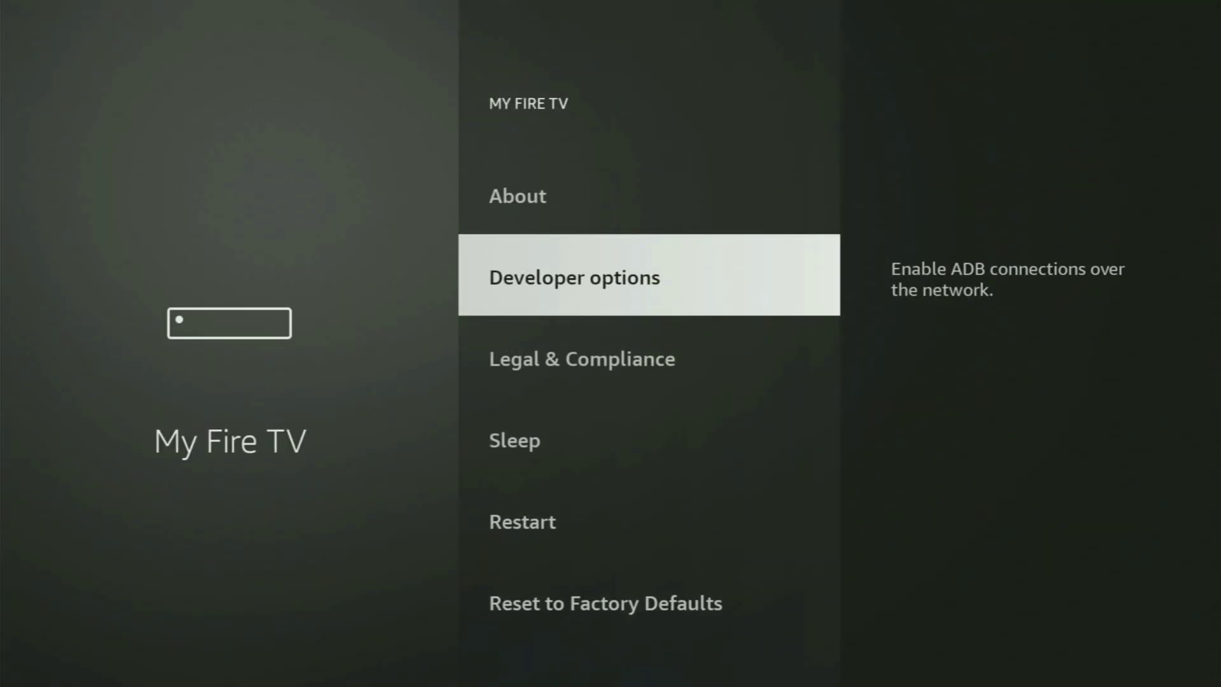
key("Return")
Under Install unknown apps, switch Live NetTV to ON
key("Down")
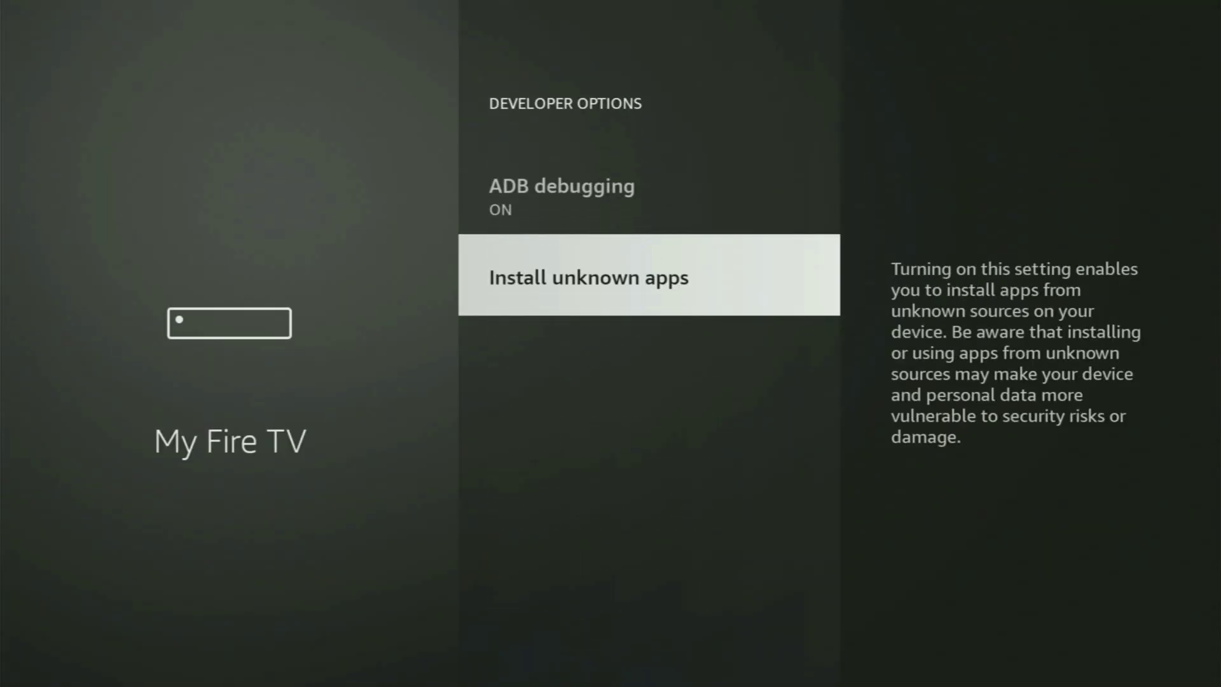
key("Return")
key("Down")
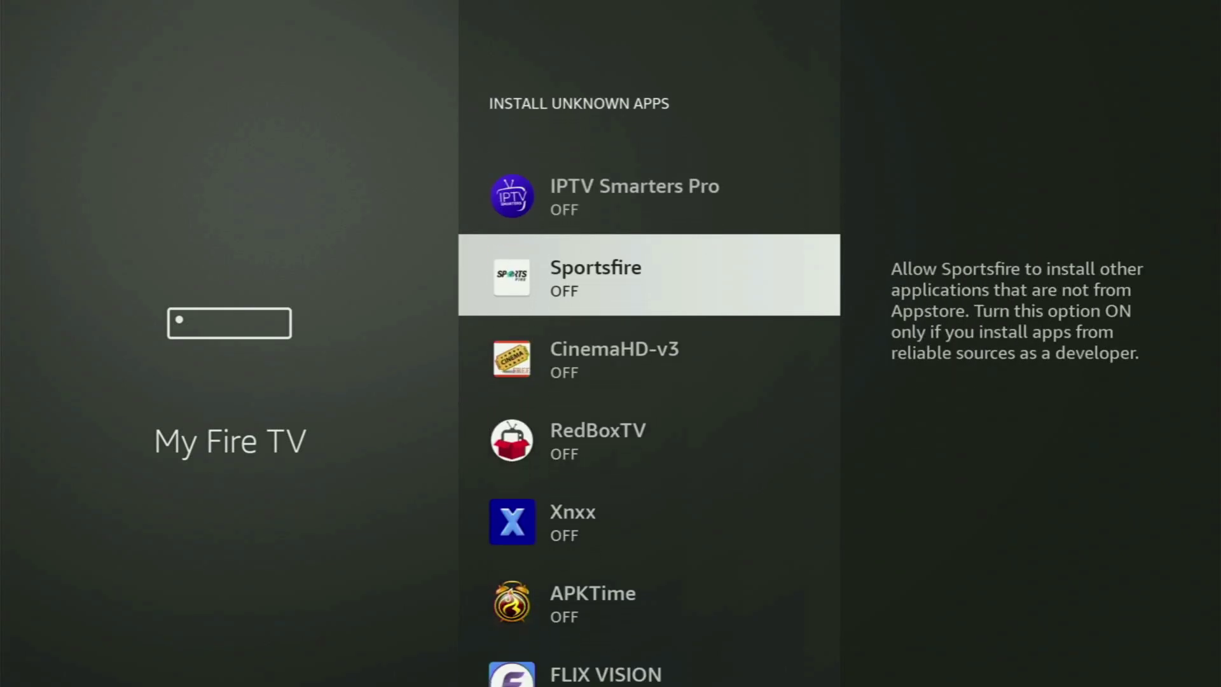
key("Down")
key("Down")
key("Down")
key("Down")
key("Down")
key("Down")
key("Down")
key("Down")
key("Down")
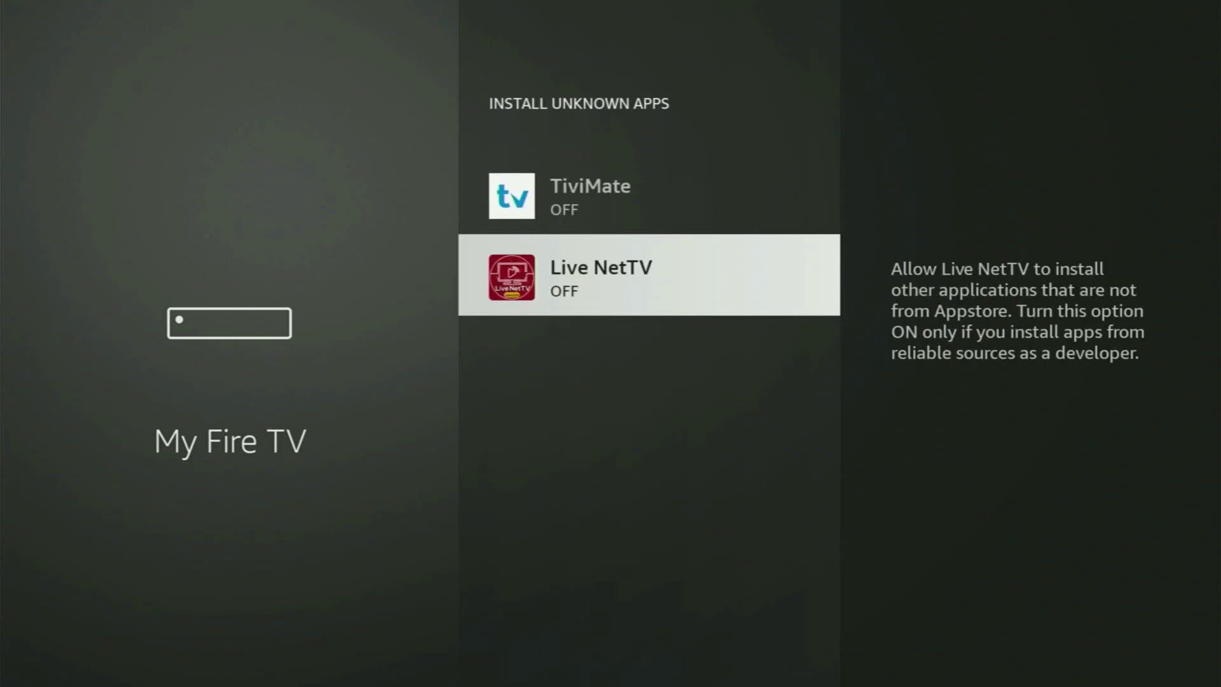
key("Return")
key("Up")
key("Up")
key("Up")
key("Up")
key("Up")
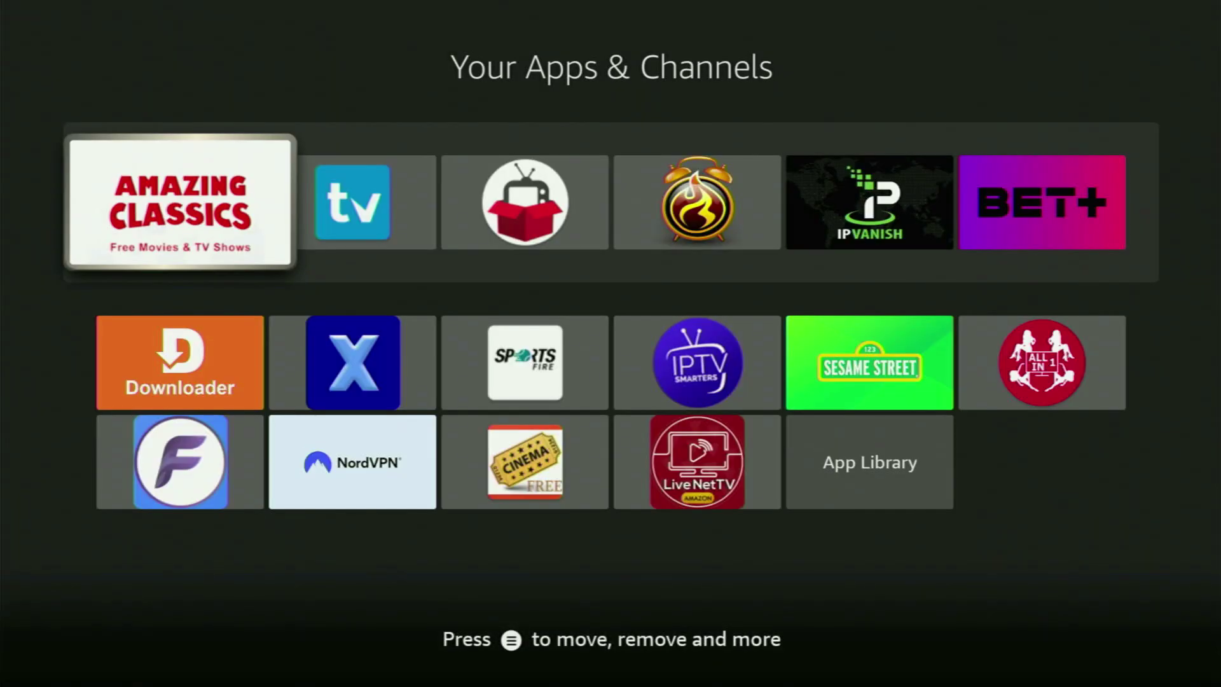
Move the Live NetTV tile to the front with the Menu's Move to front option
key("Down")
key("Down")
key("Right")
key("Right")
key("Right")
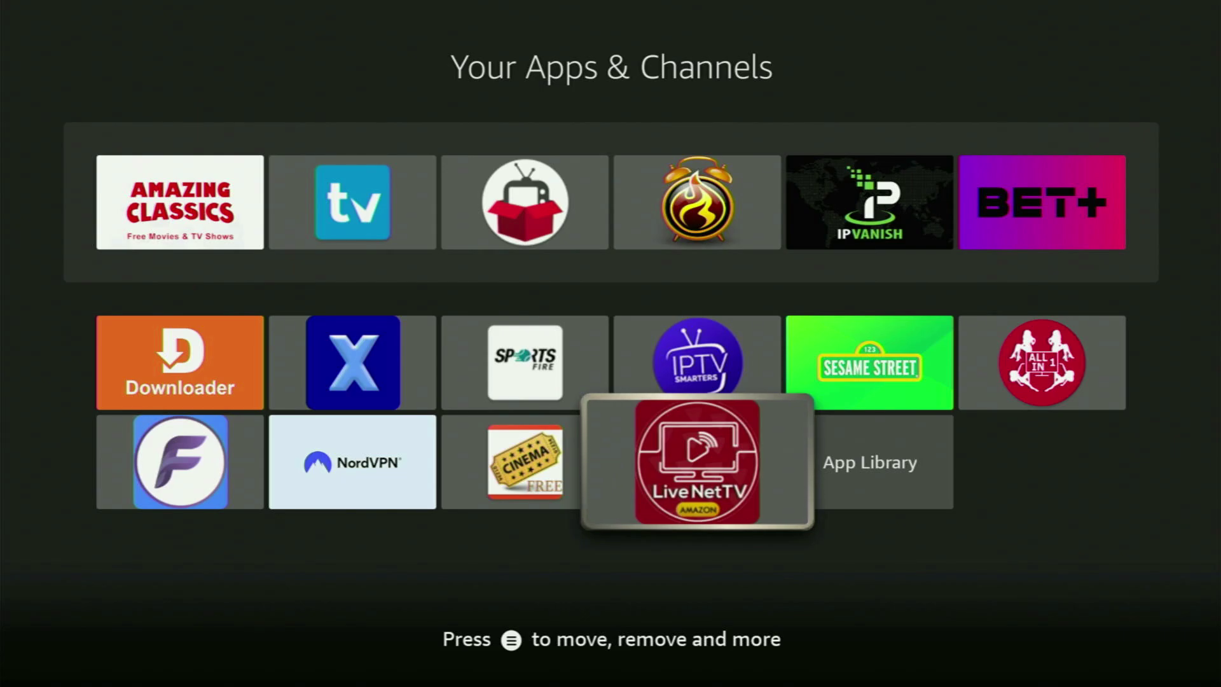
key("Menu")
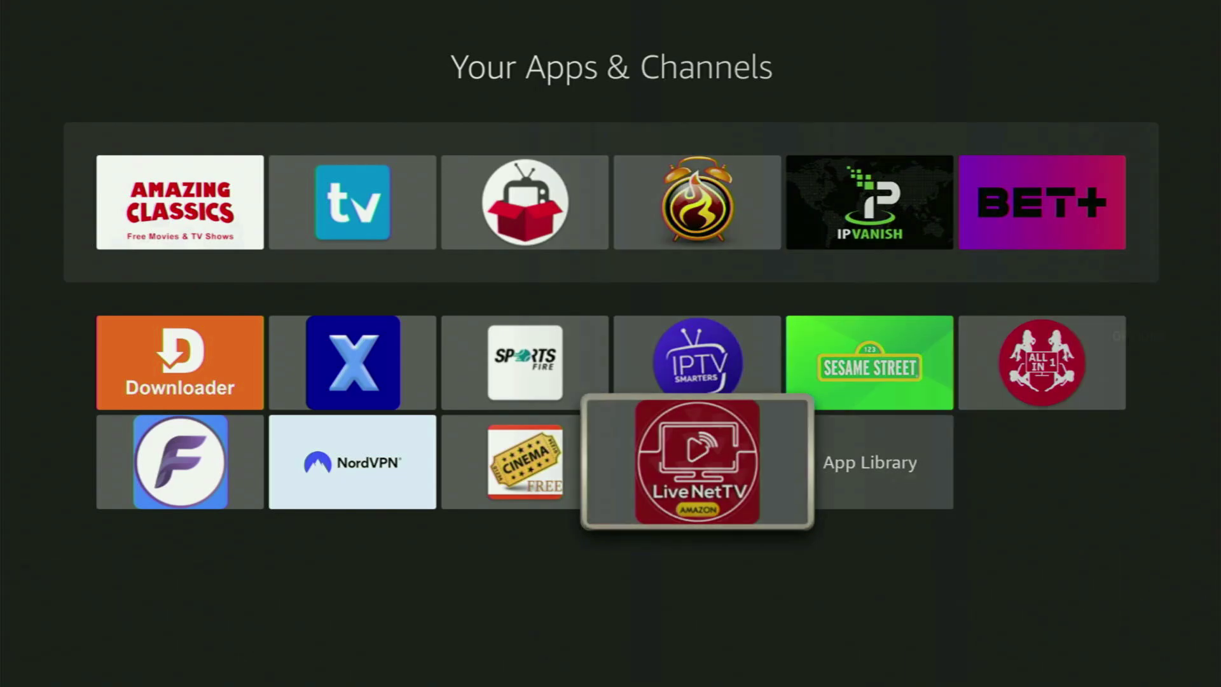
key("Down")
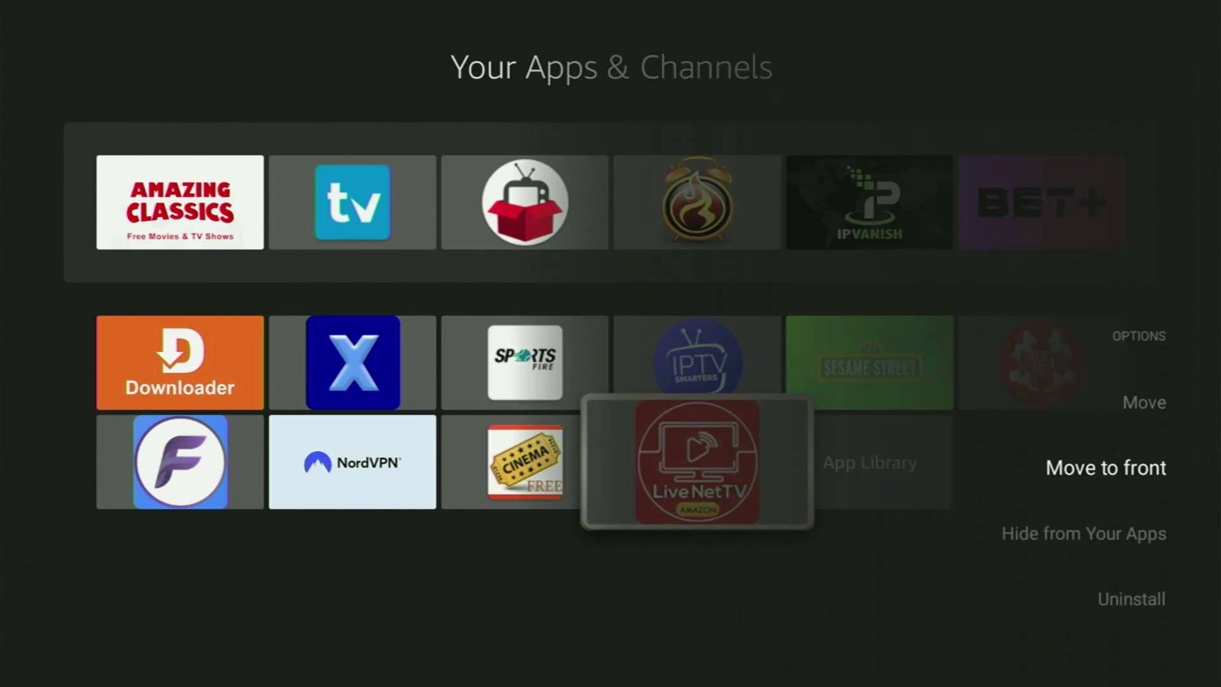
key("Return")
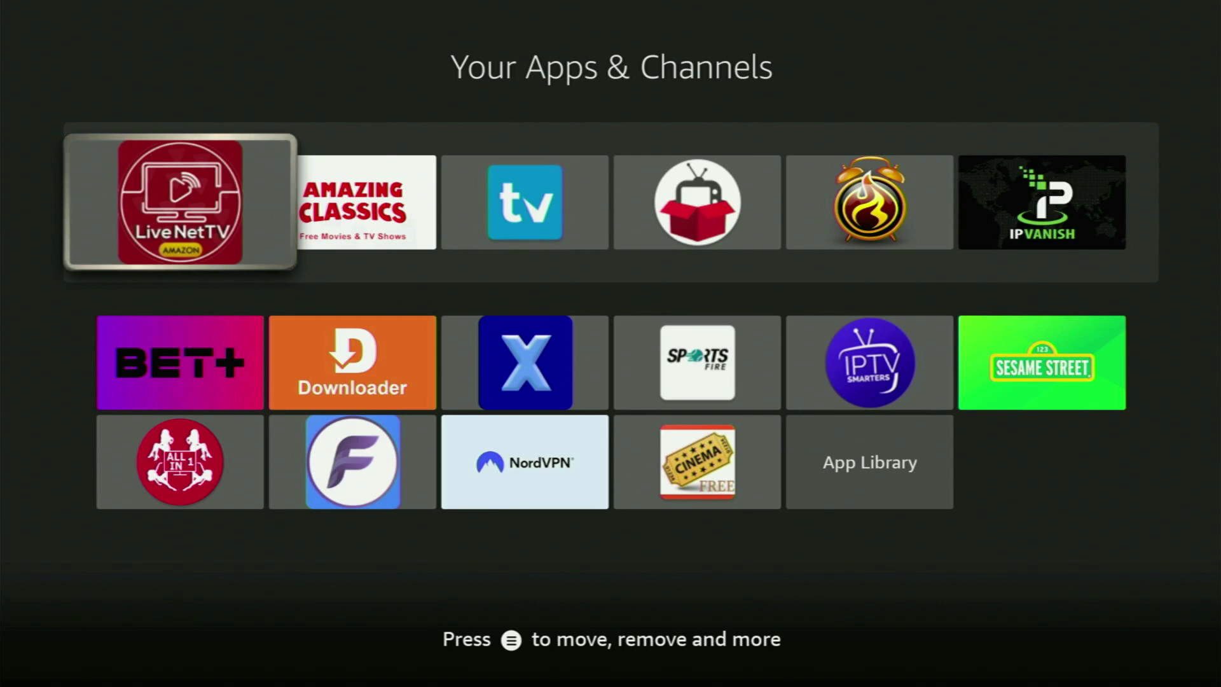
Browse the apps grid past Amazing Classics, NordVPN and X to check the new order
key("Right")
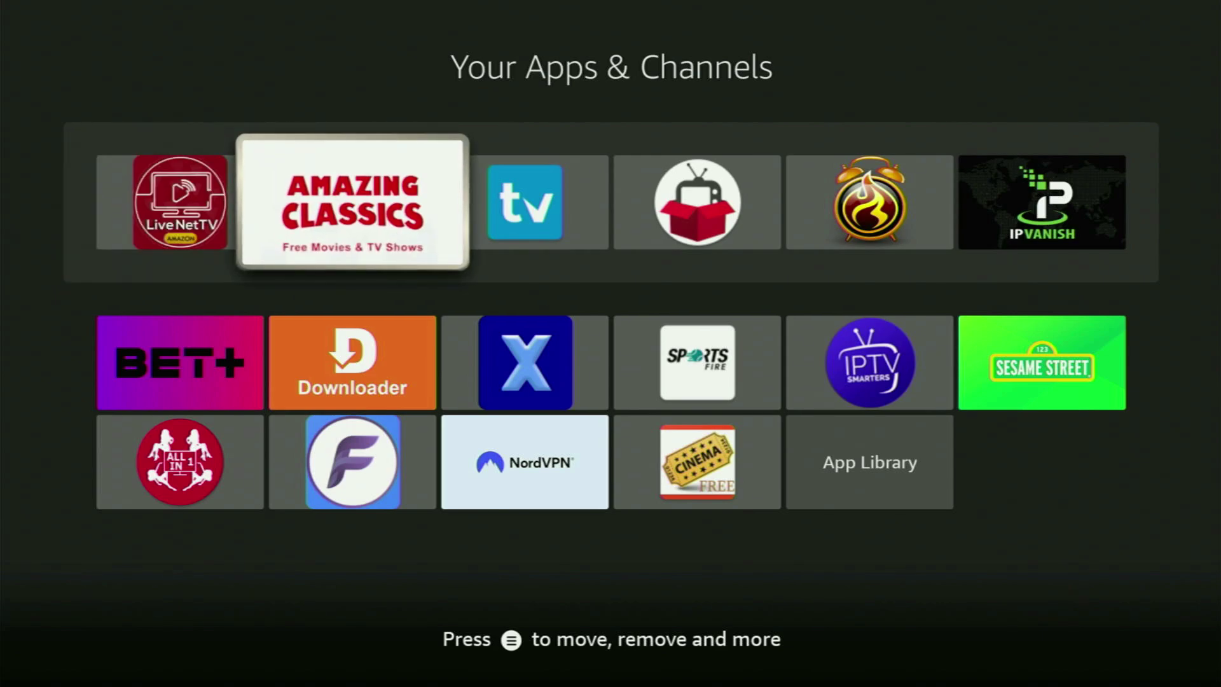
key("Right")
key("Right")
key("Right")
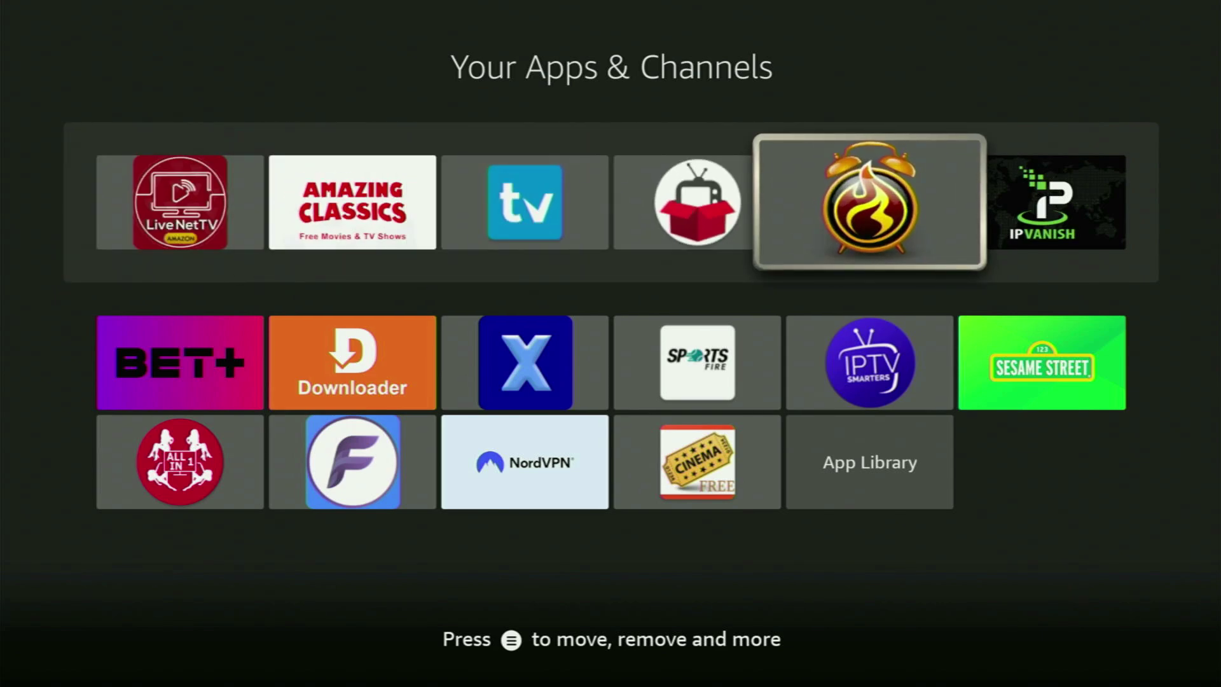
key("Down")
key("Left")
key("Left")
key("Down")
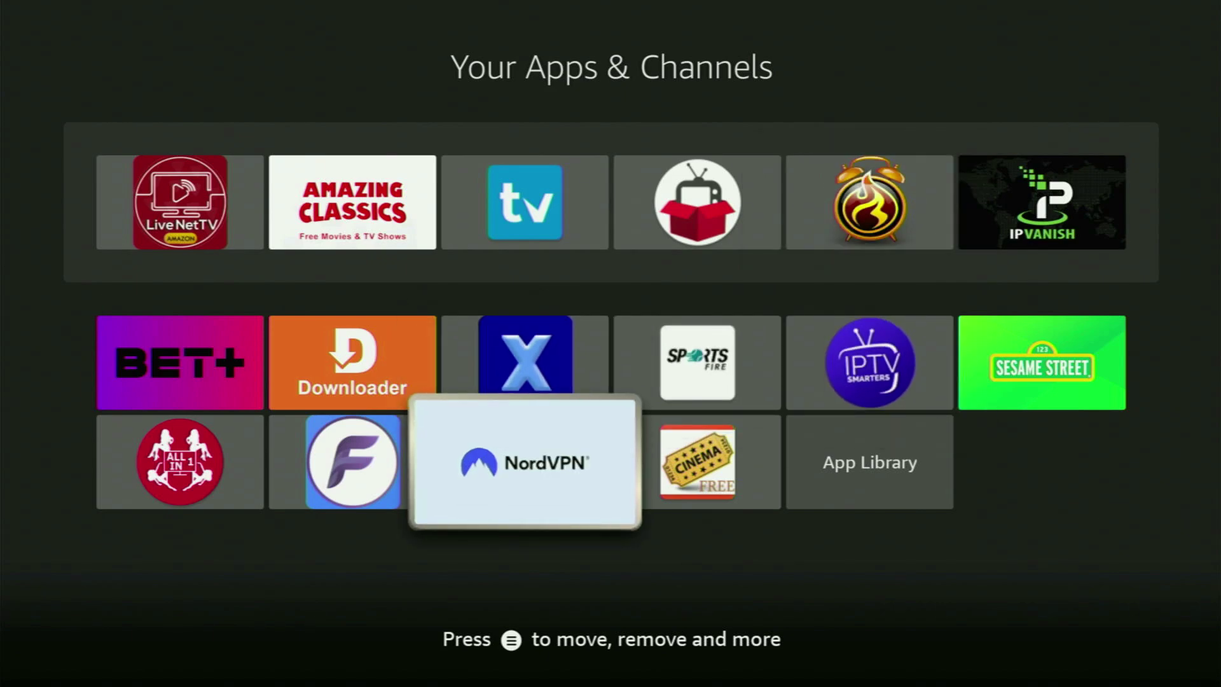
key("Up")
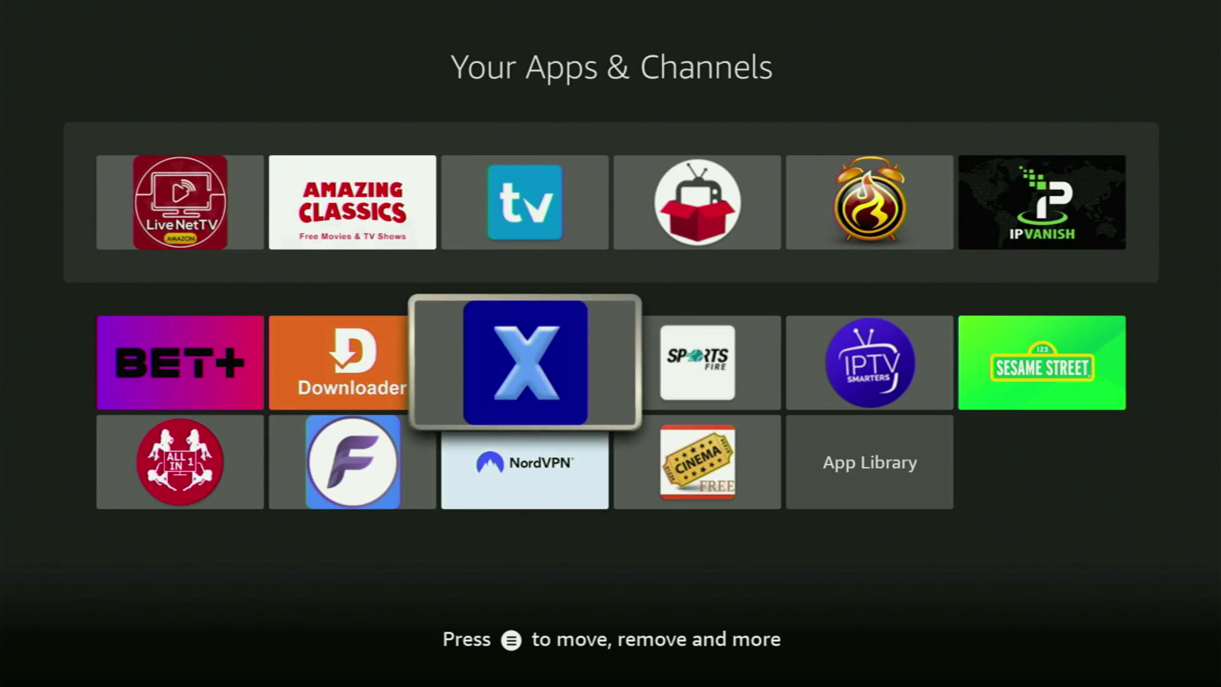